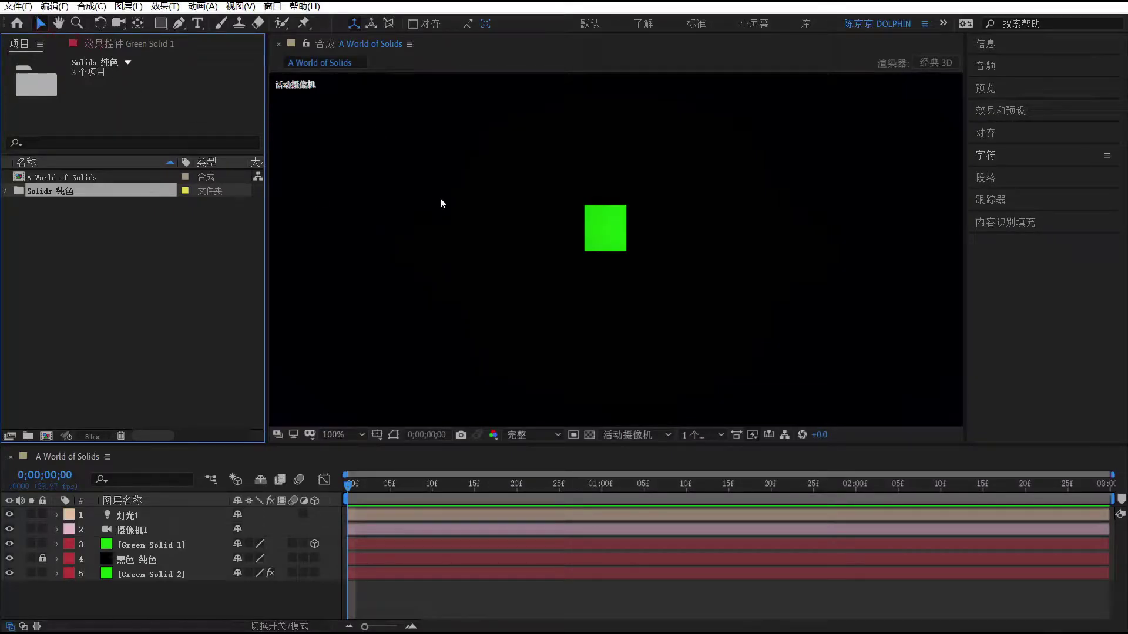
Save the project as 'Index' in the AE 项目文件 folder, replacing the existing file
key(ctrl+shift+s)
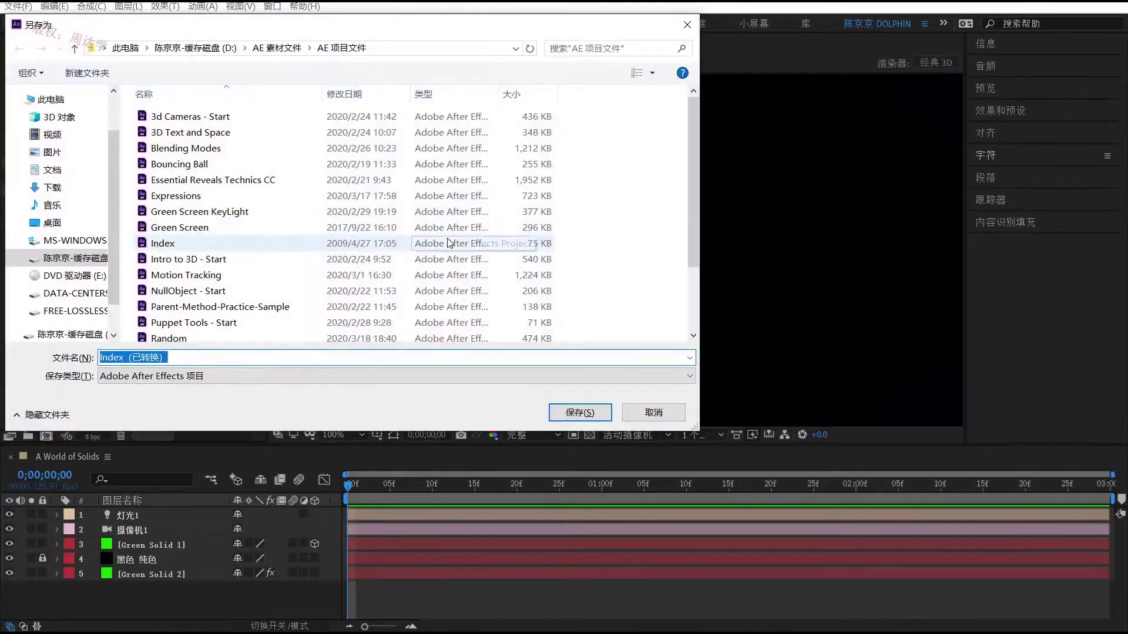
right_click(641, 250)
mouse_move(675, 304)
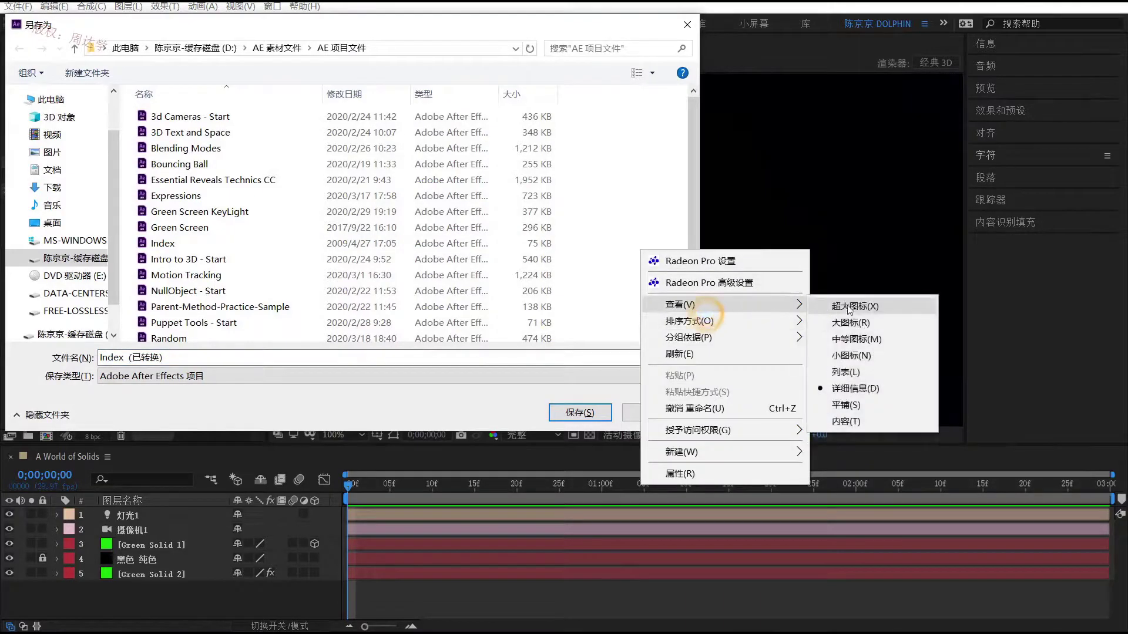
click(825, 321)
drag(697, 428, 996, 567)
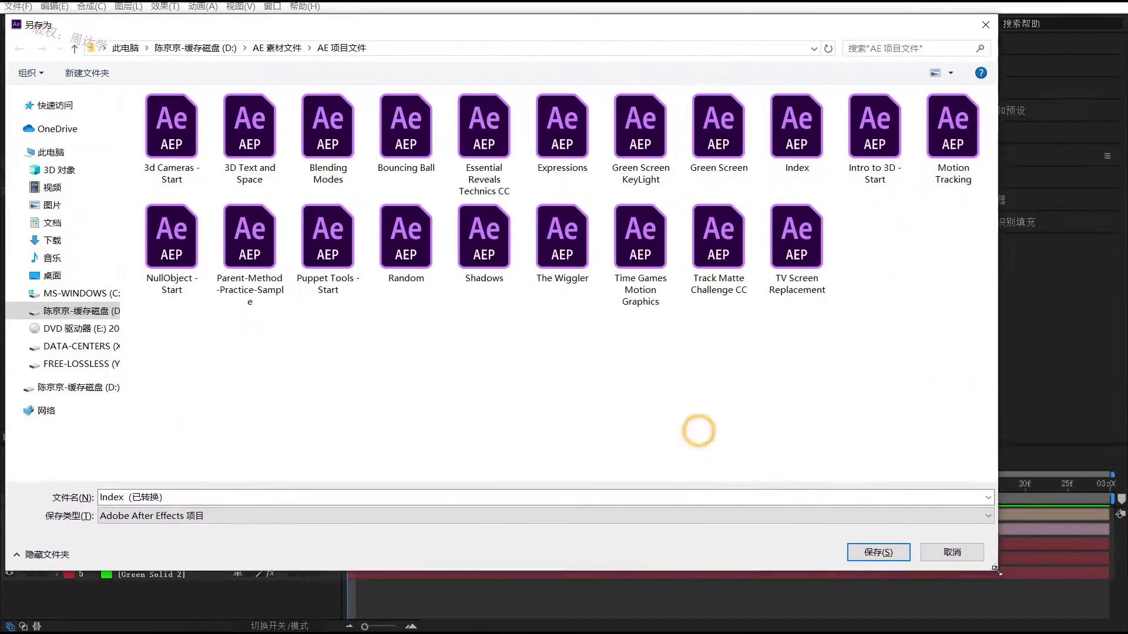
click(799, 147)
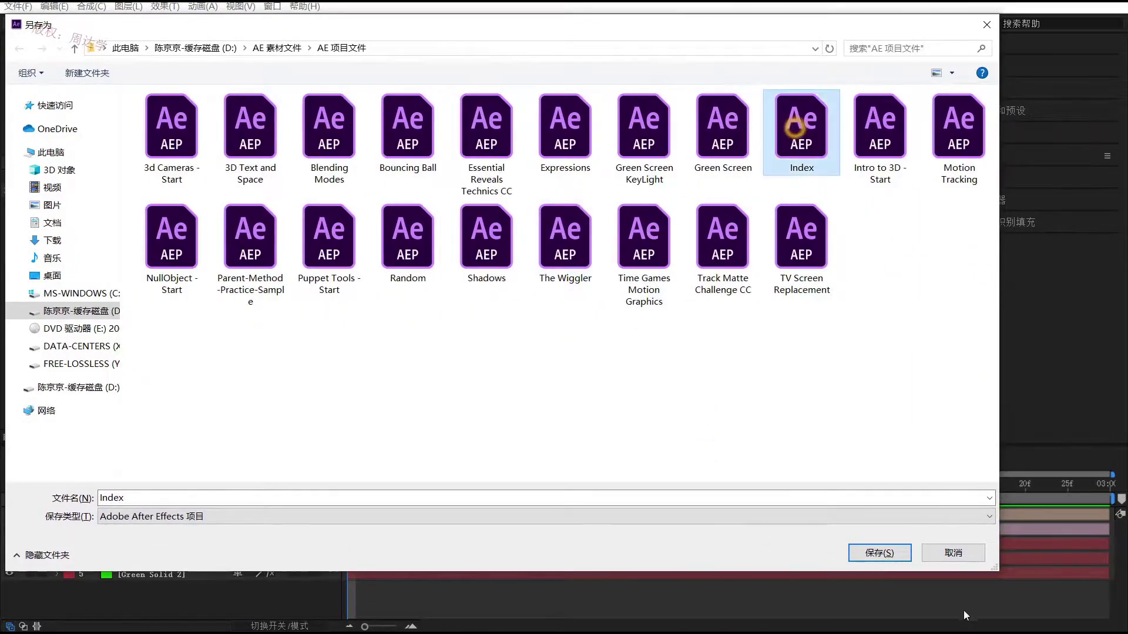
click(879, 552)
click(738, 351)
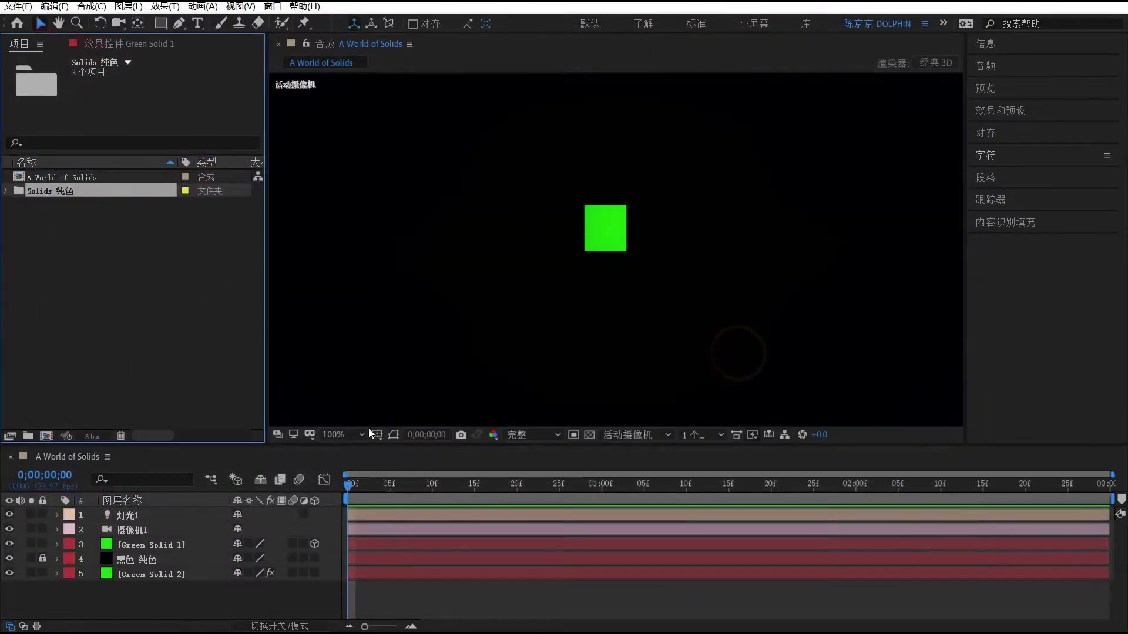
Select the Green Solid 1 layer in the timeline
click(136, 515)
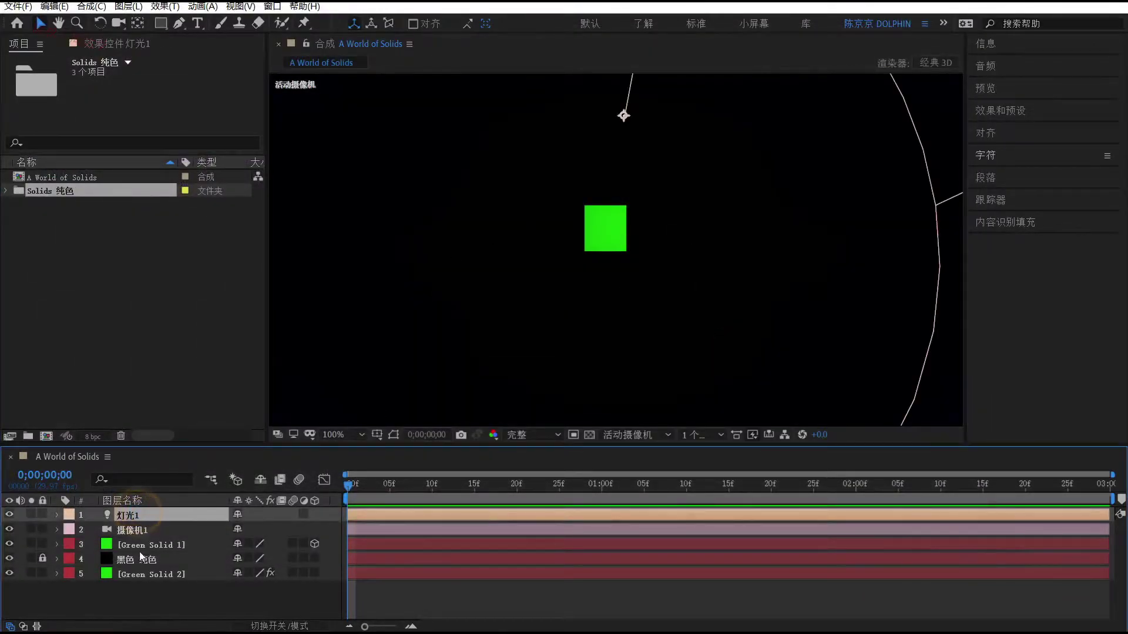
click(141, 546)
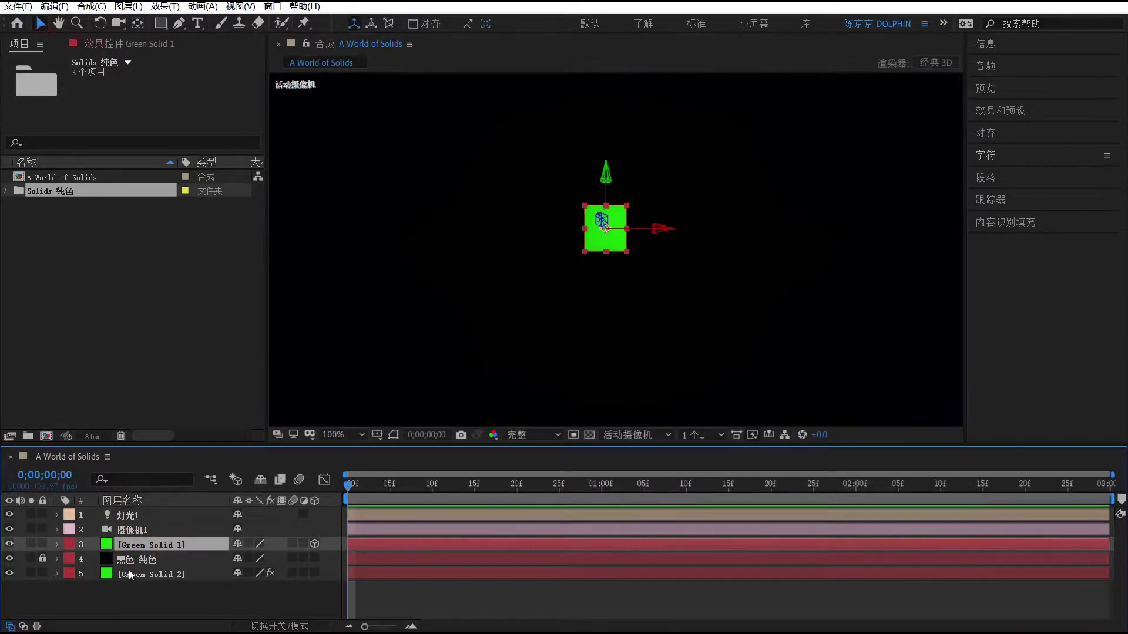
click(139, 559)
click(189, 585)
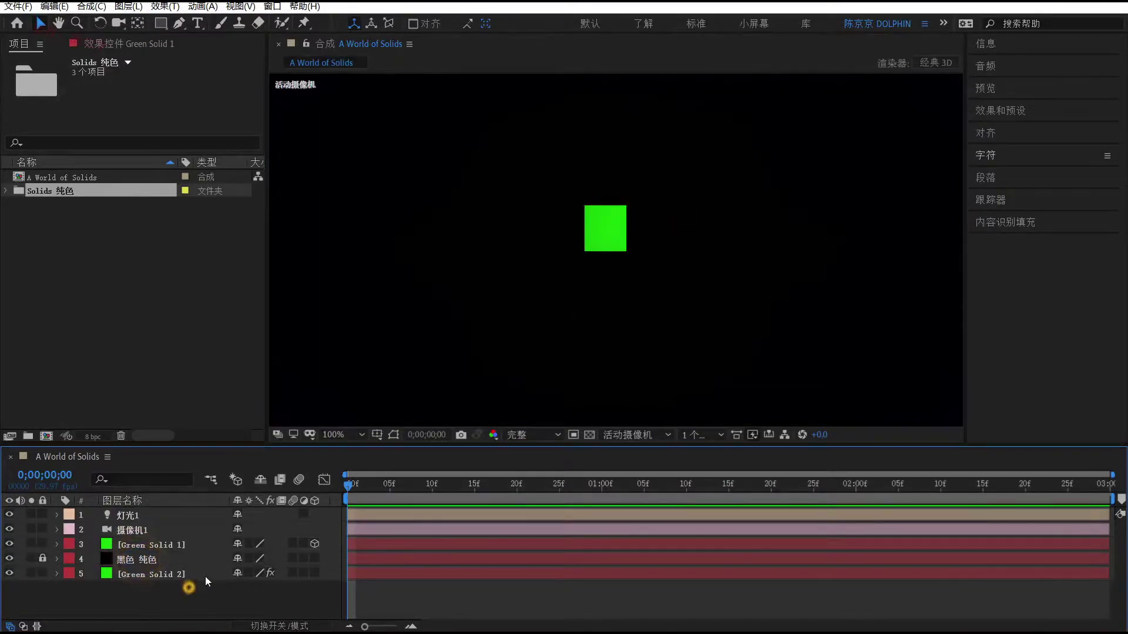
click(147, 546)
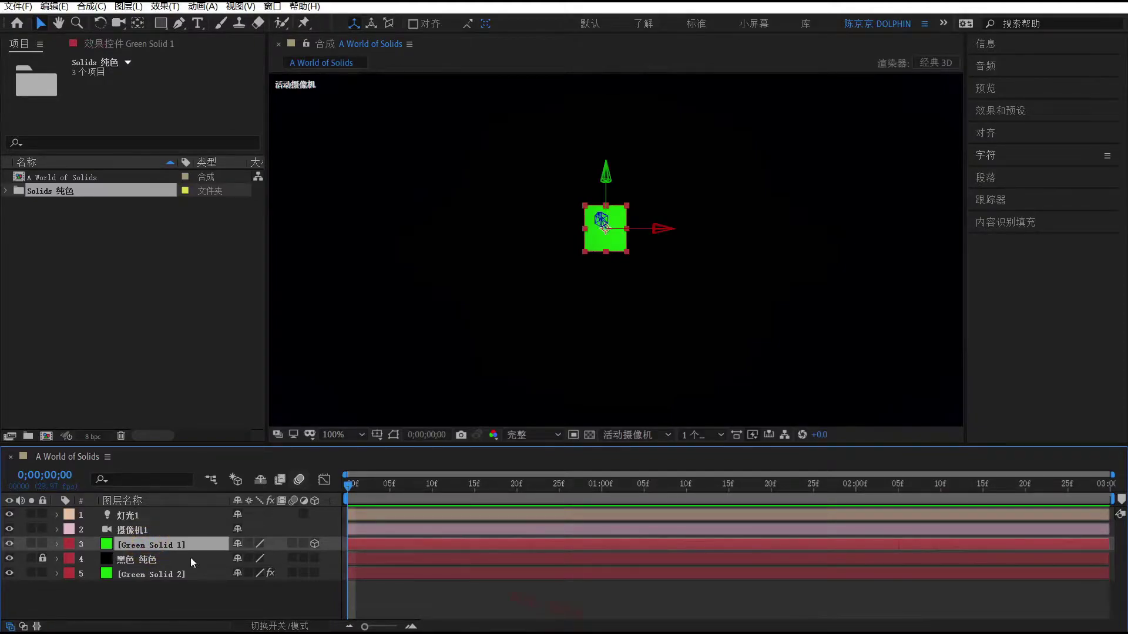
Expand Green Solid 1's Transform properties and check its Position Z value
click(58, 545)
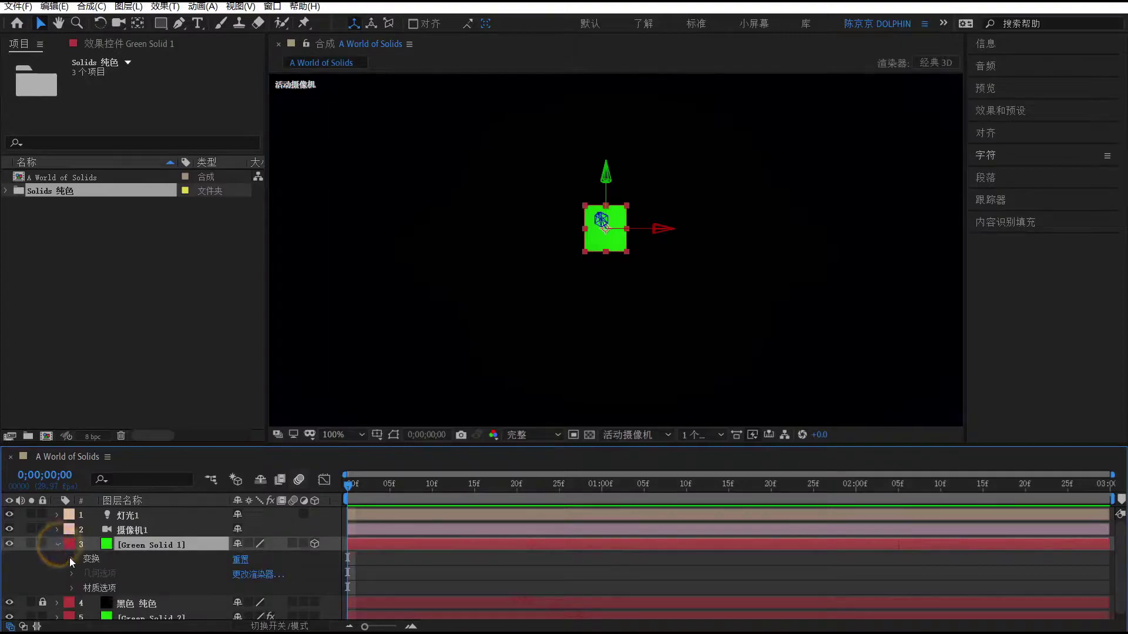
click(73, 559)
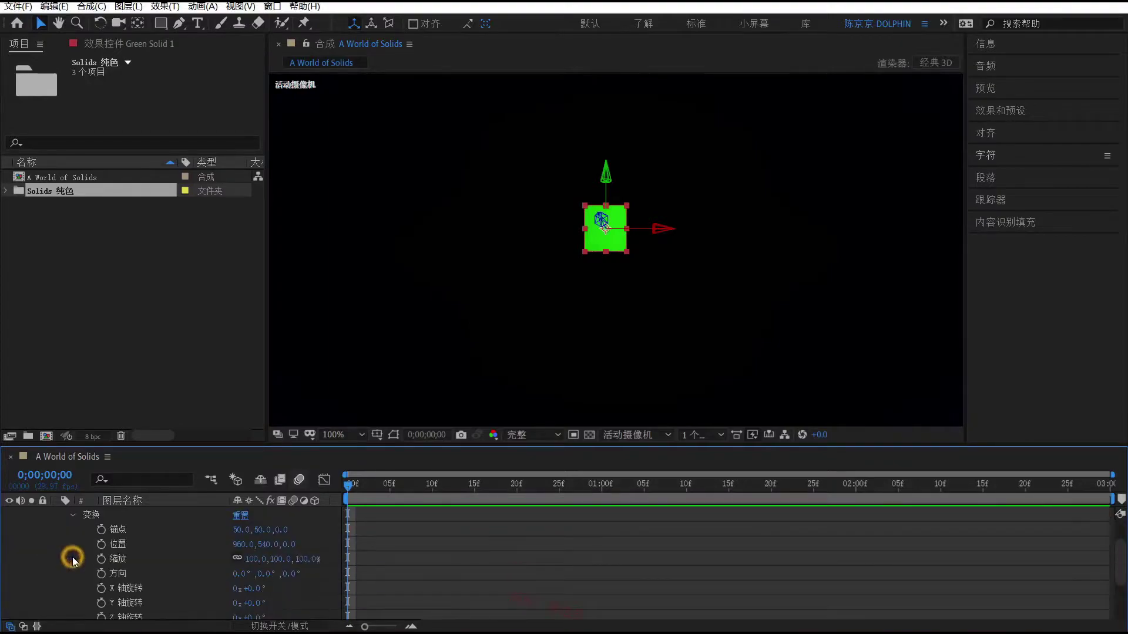
click(123, 541)
click(292, 544)
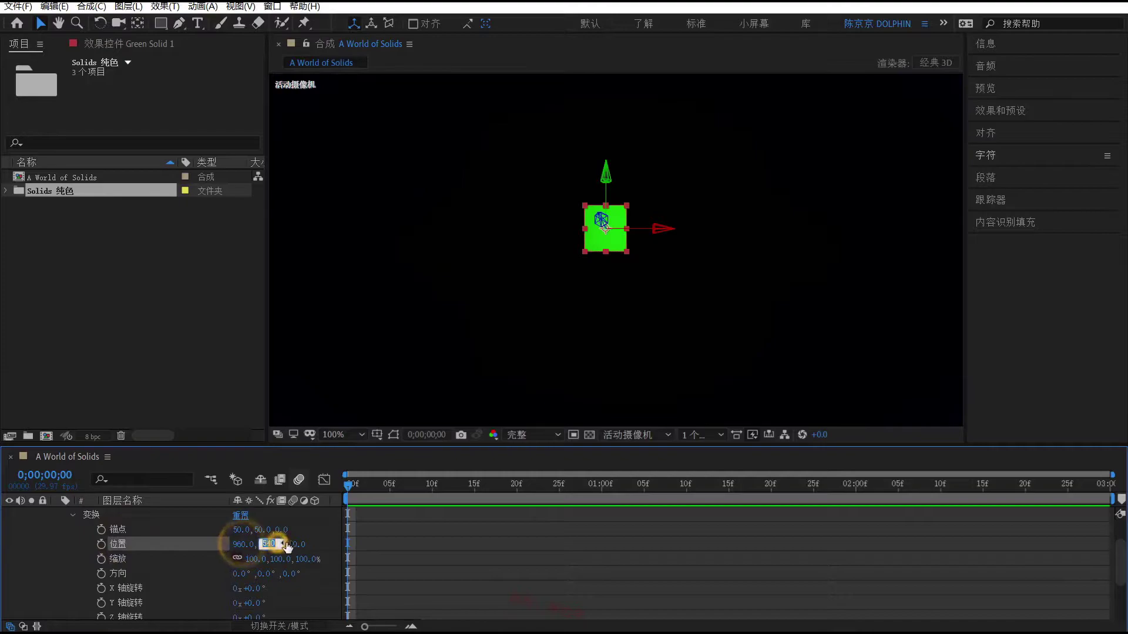
click(150, 588)
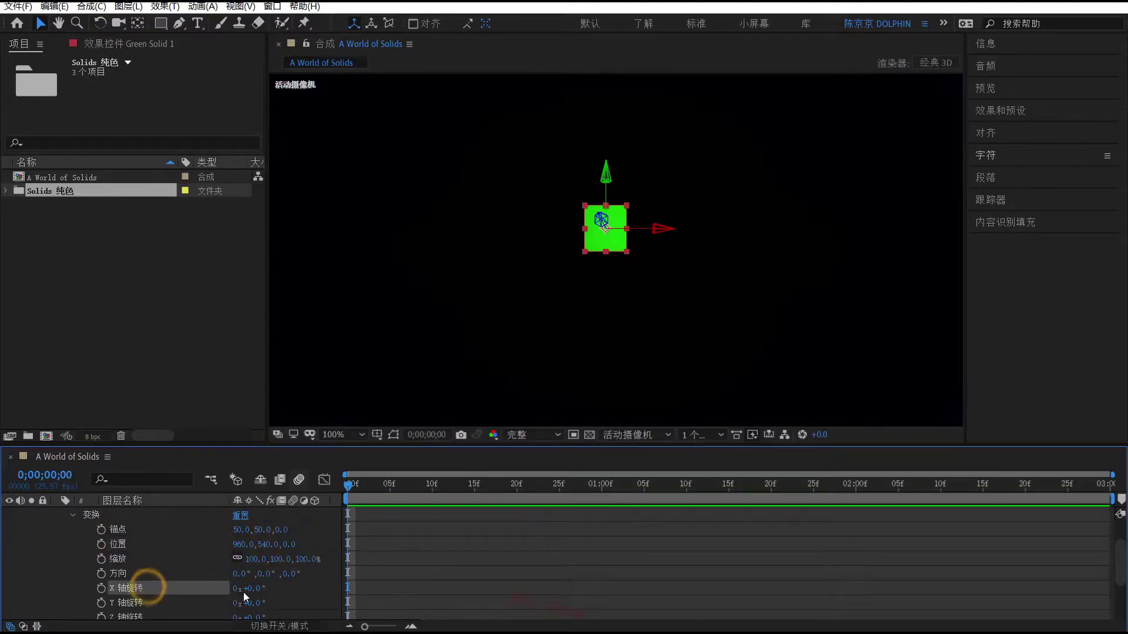
scroll(223, 590, down, 2)
scroll(221, 590, up, 2)
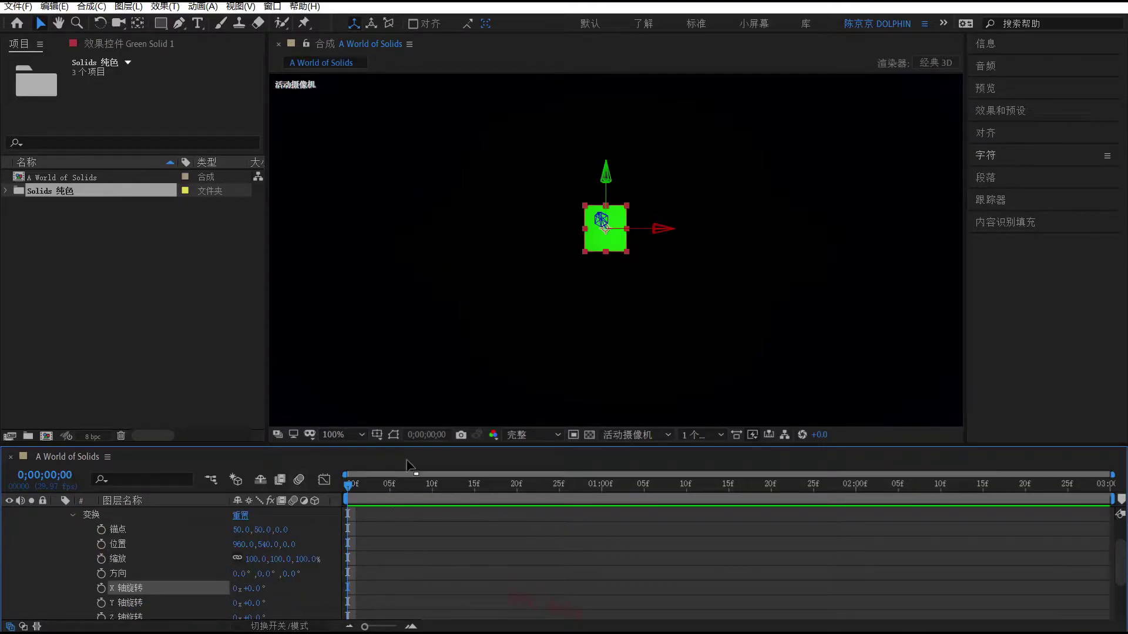
Set the composition viewer magnification to Fit
click(337, 435)
click(350, 463)
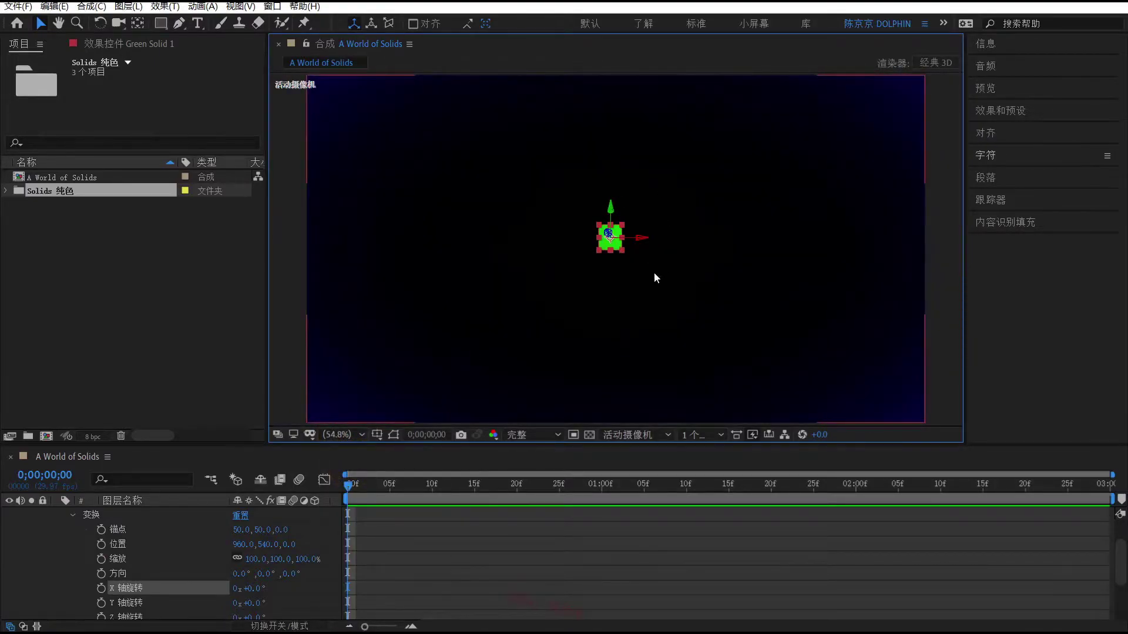
scroll(139, 579, up, 2)
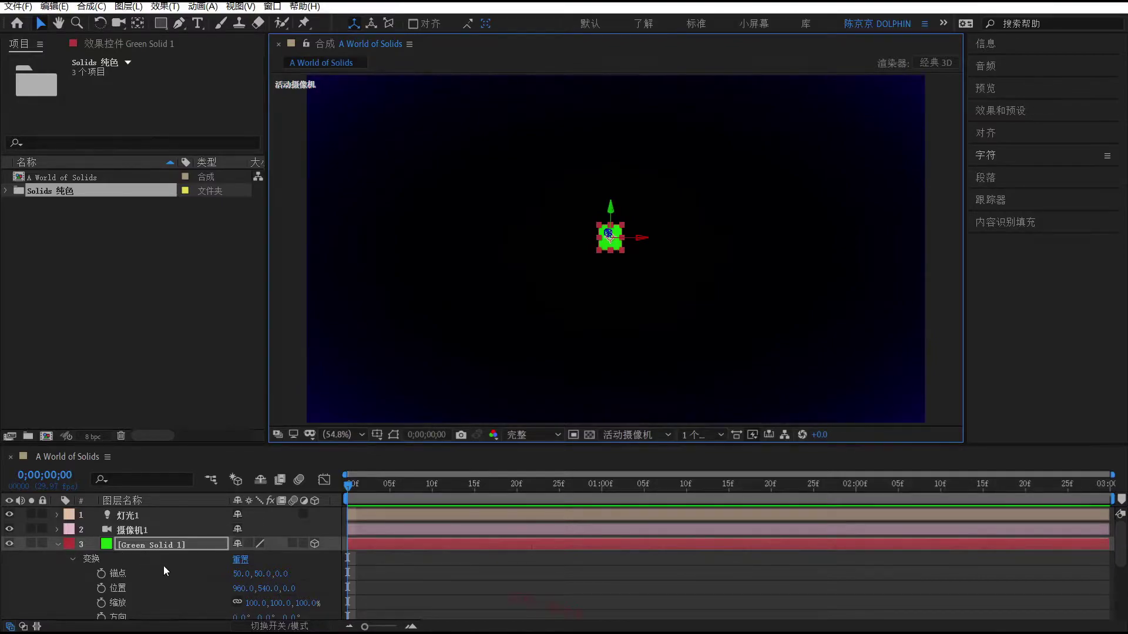
scroll(176, 572, down, 2)
scroll(141, 586, down, 3)
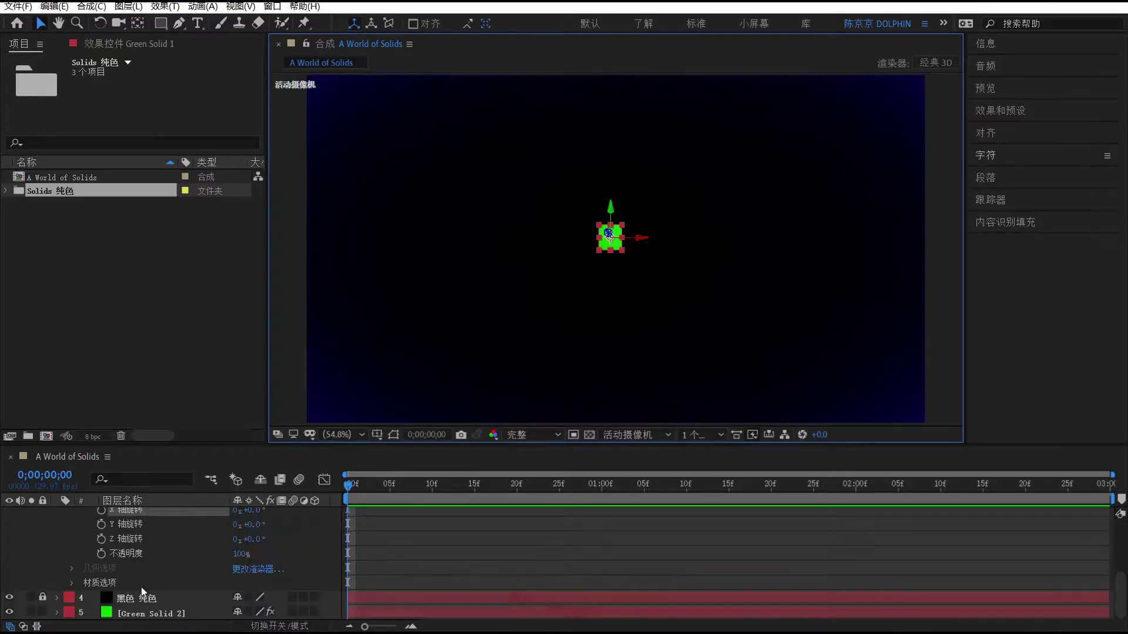
Preview Z Rotation at 94°, then undo it back to 0°
click(130, 546)
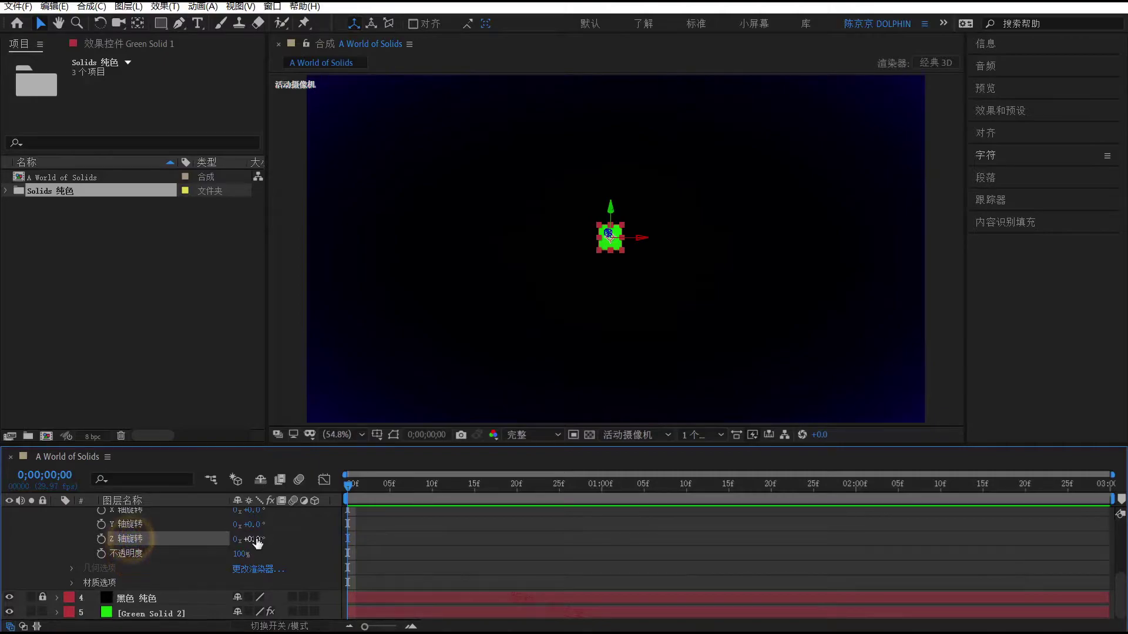
drag(257, 542, 372, 483)
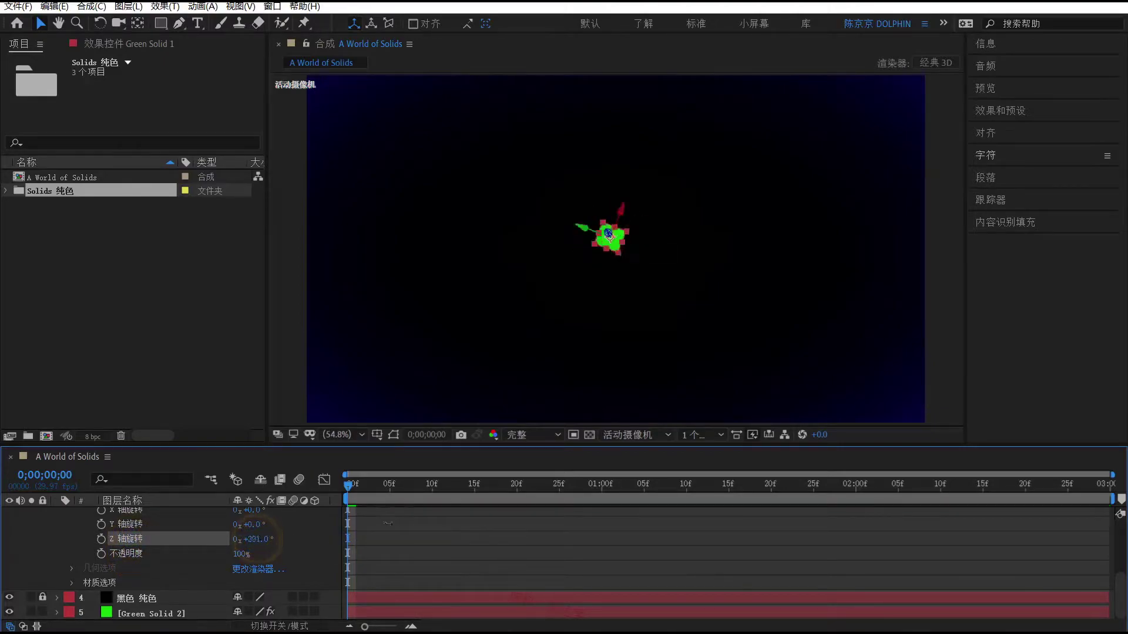
key(ctrl+z)
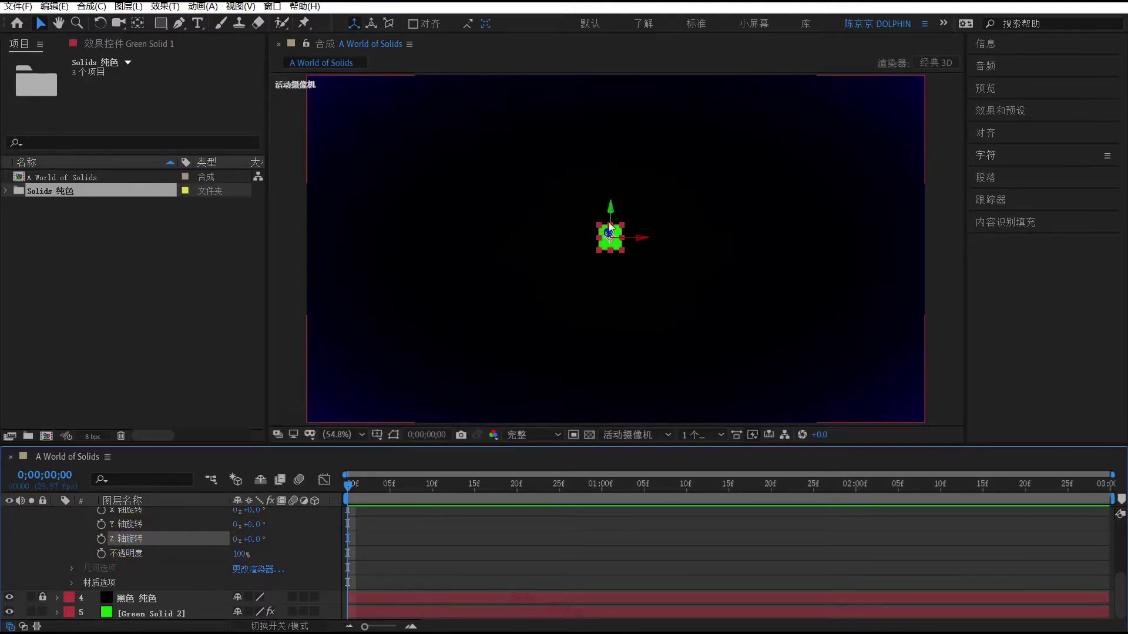
scroll(214, 542, up, 3)
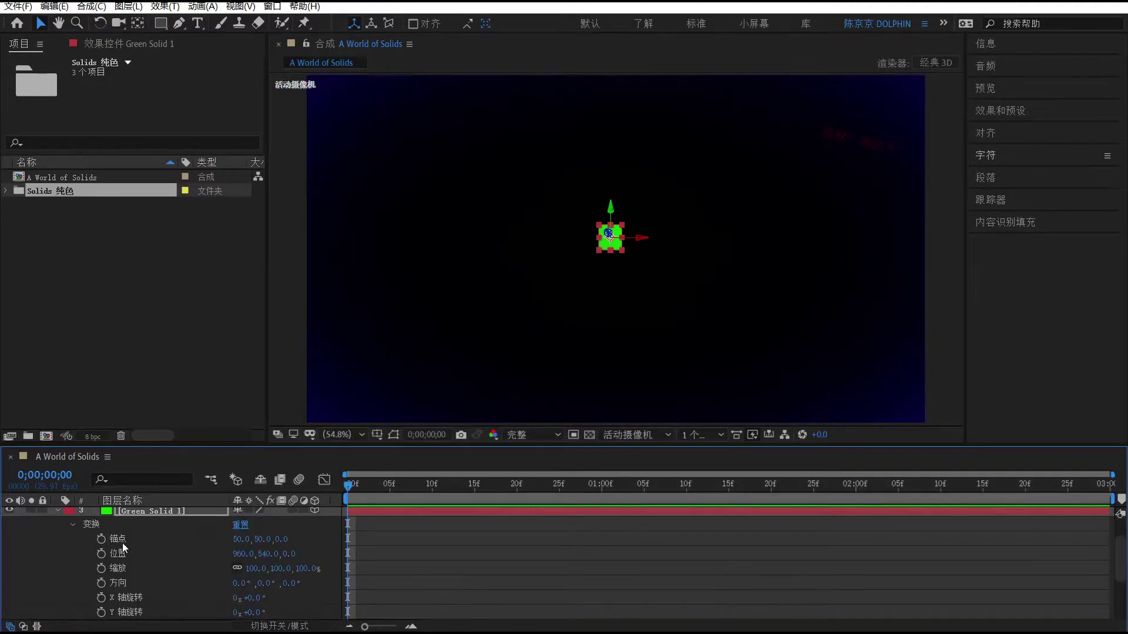
scroll(176, 541, down, 2)
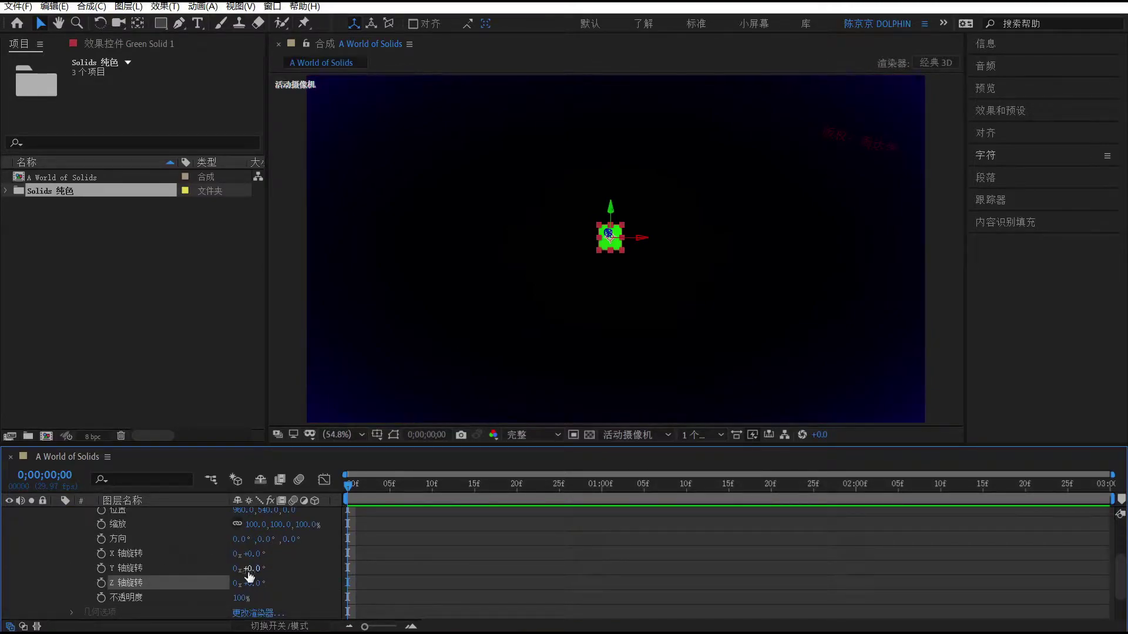
Add the expression 'index' to Green Solid 1's Z Rotation
alt+click(101, 583)
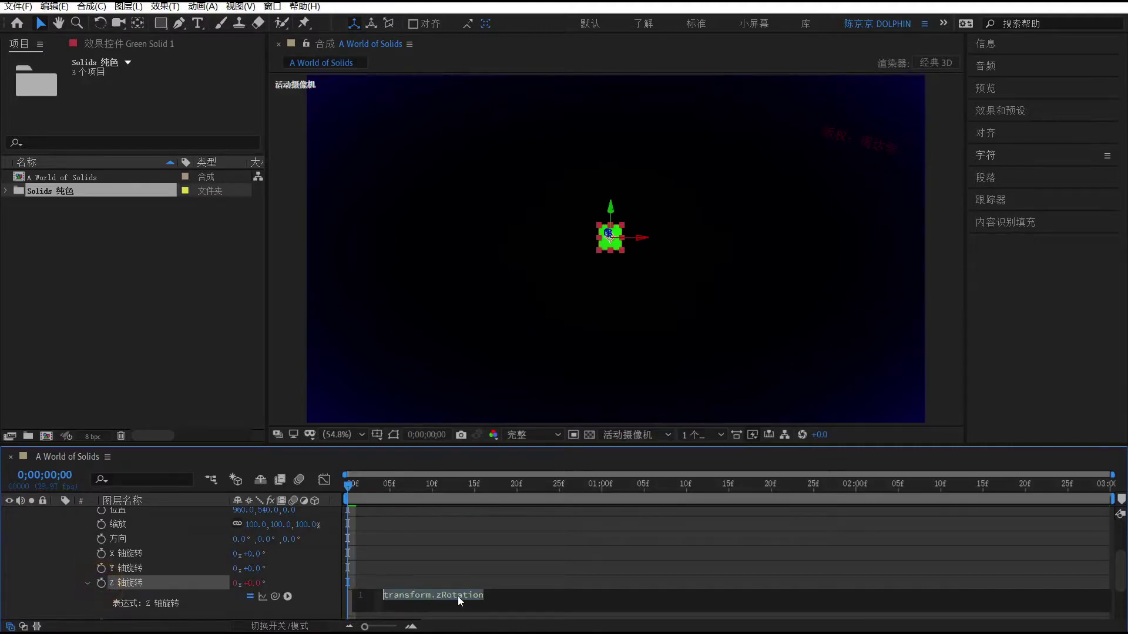
text(in)
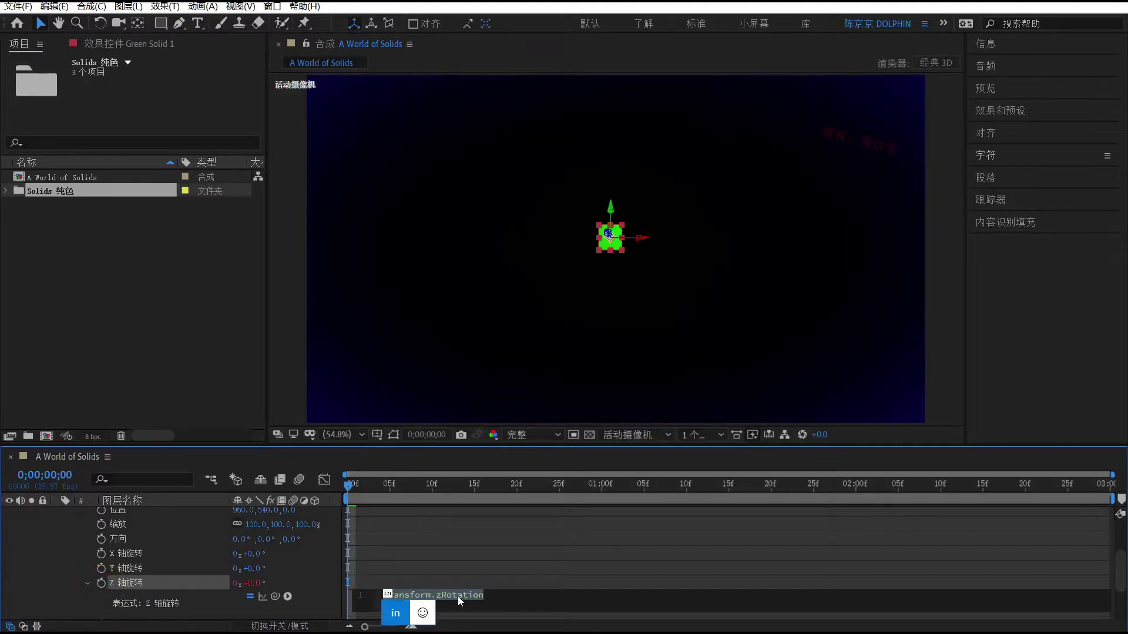
text(dex)
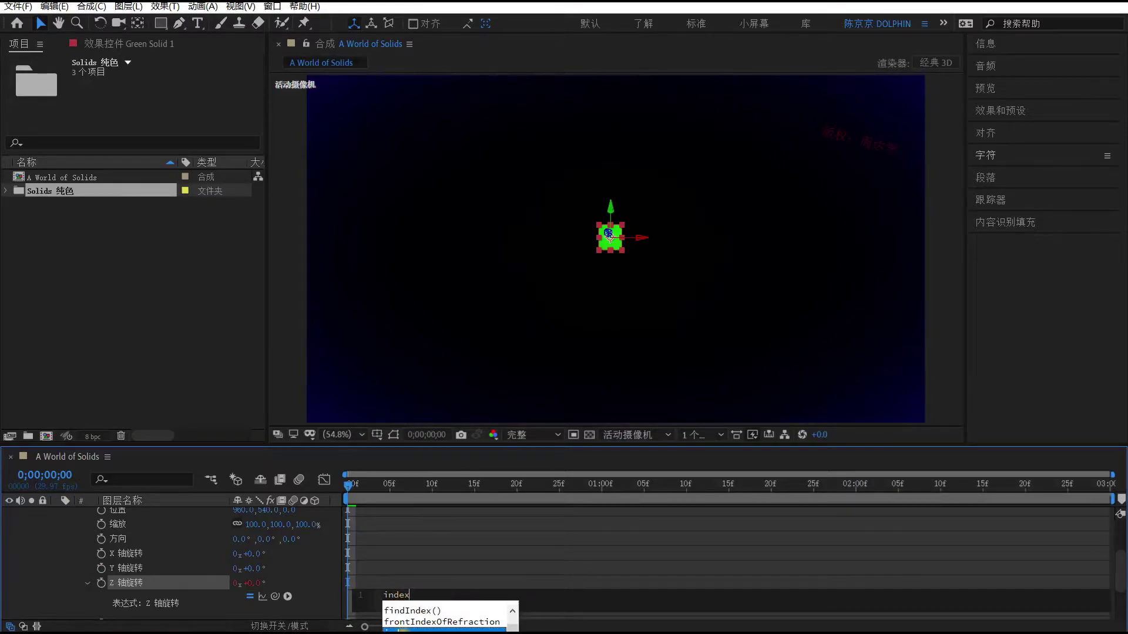
key(Escape)
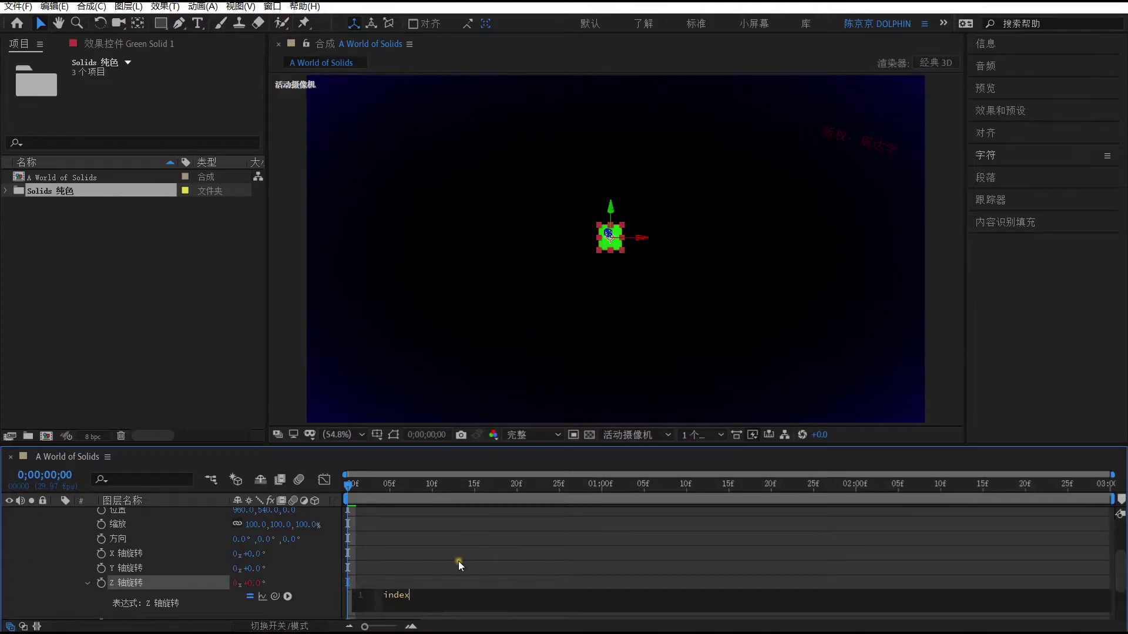
click(458, 561)
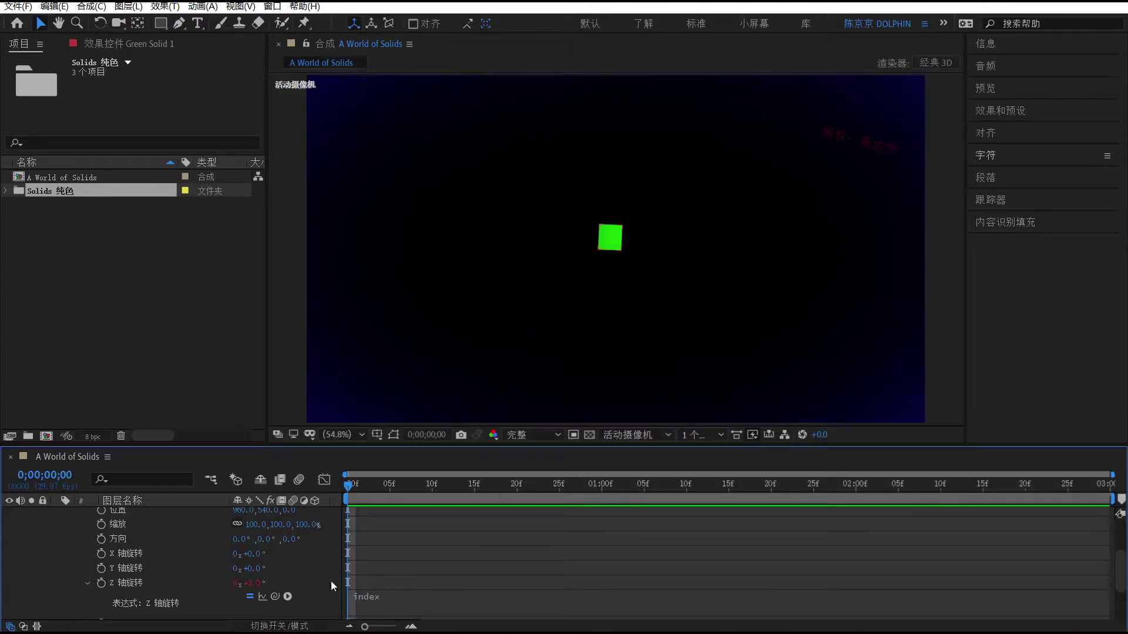
scroll(194, 565, up, 3)
scroll(101, 546, up, 2)
Enlarge the timeline and drag Green Solid 1 down to layer 5, making its rotation 5°
click(119, 544)
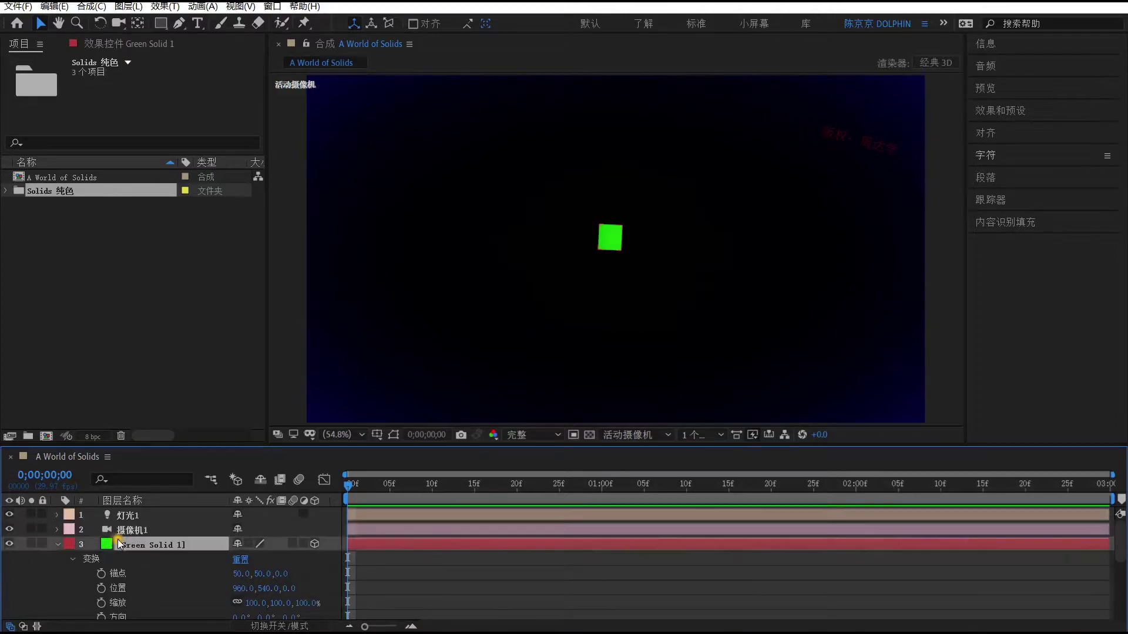
drag(235, 445, 247, 297)
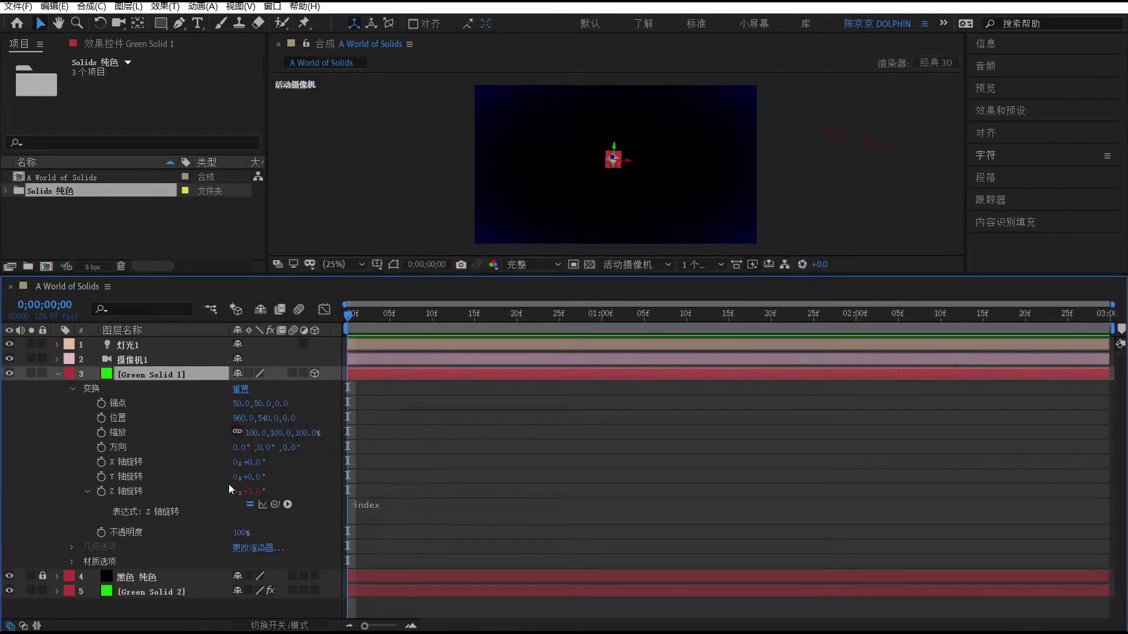
drag(131, 374, 136, 586)
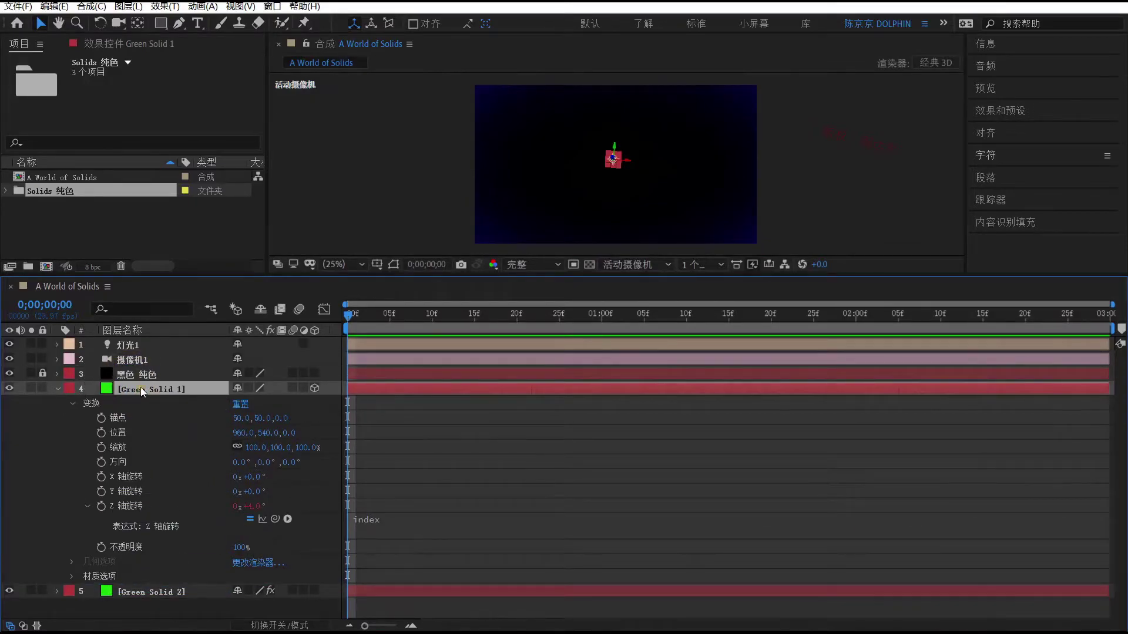
drag(140, 388, 141, 597)
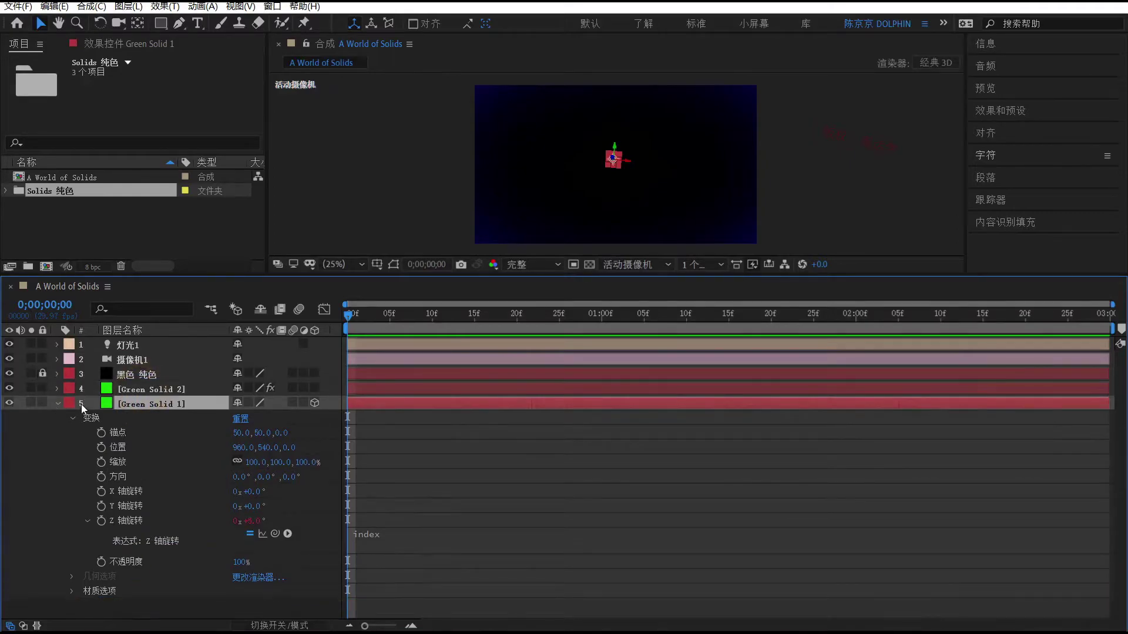
Change the Z Rotation expression to index*6
click(387, 533)
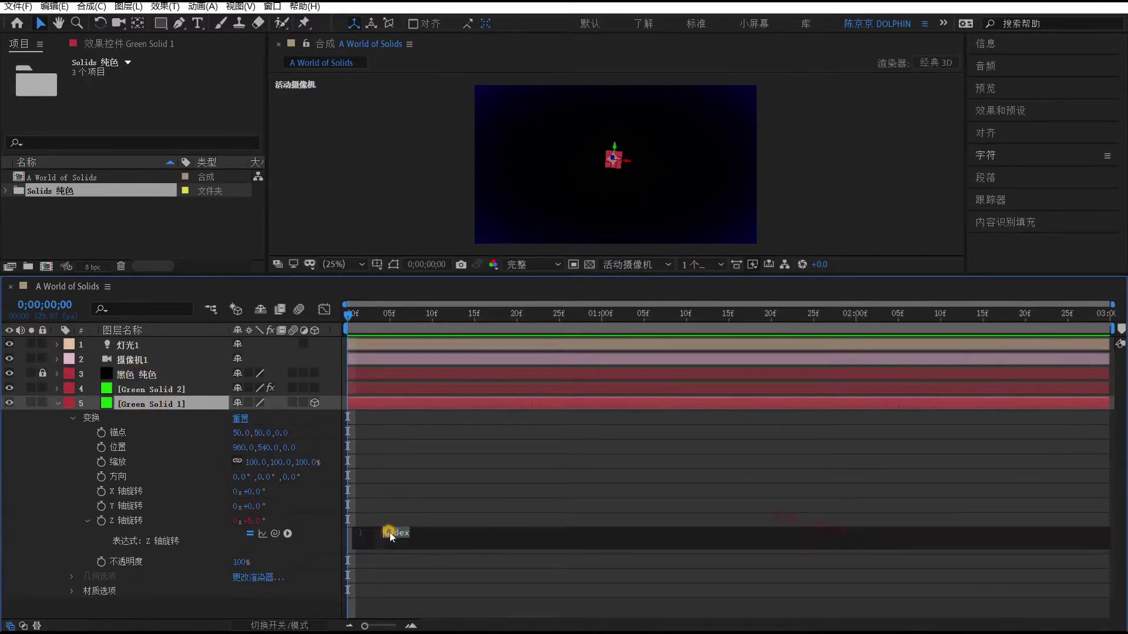
key(Right)
click(442, 504)
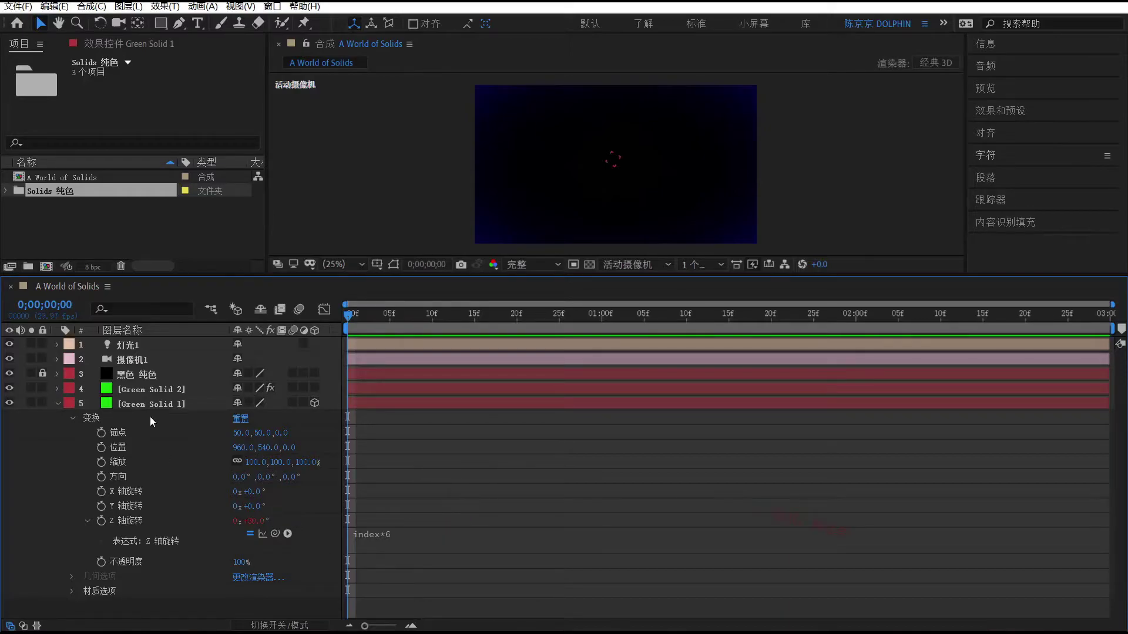
Move Green Solid 1 back up to layer 3, giving an 18° rotation
drag(148, 404, 146, 376)
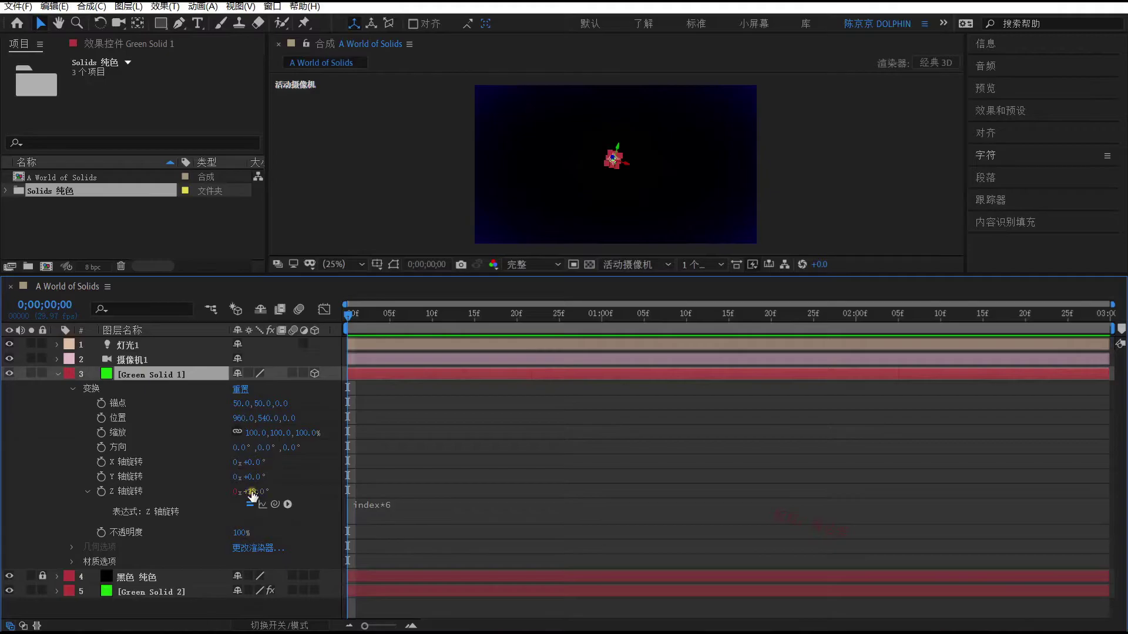
click(392, 487)
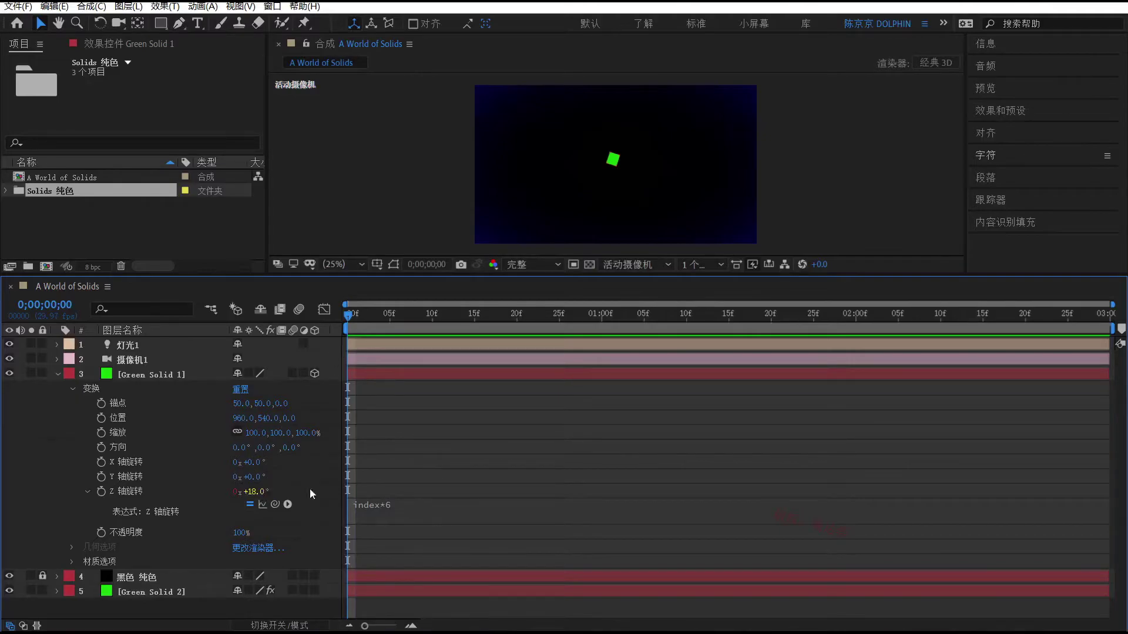
click(378, 505)
Write the Position expression [position[0],position[1],index*5] on Green Solid 1
click(270, 419)
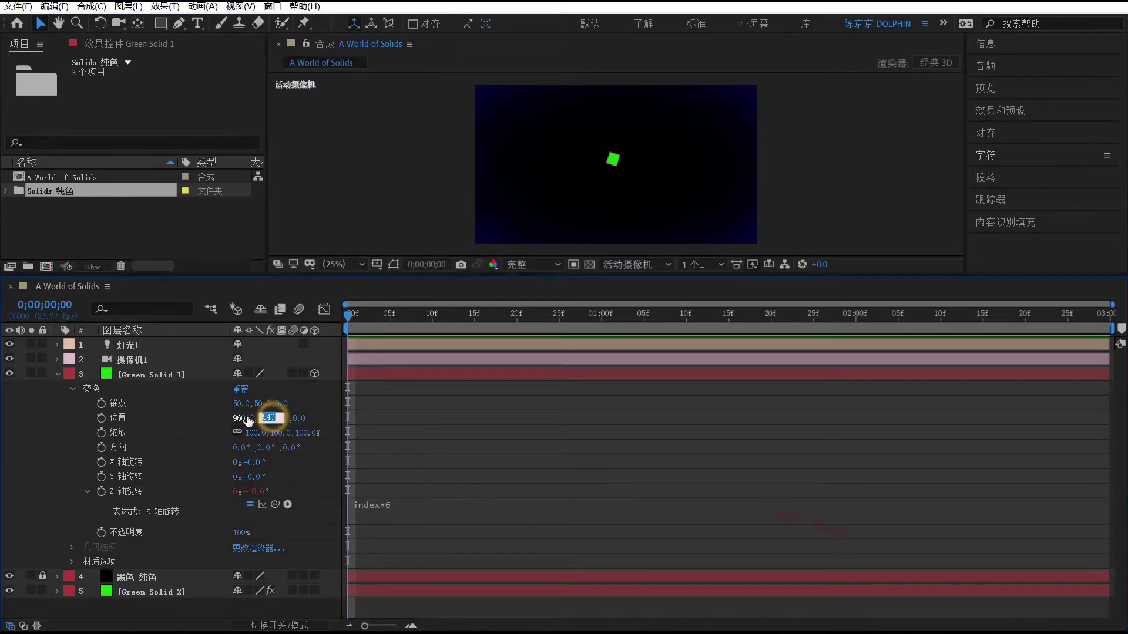
click(310, 419)
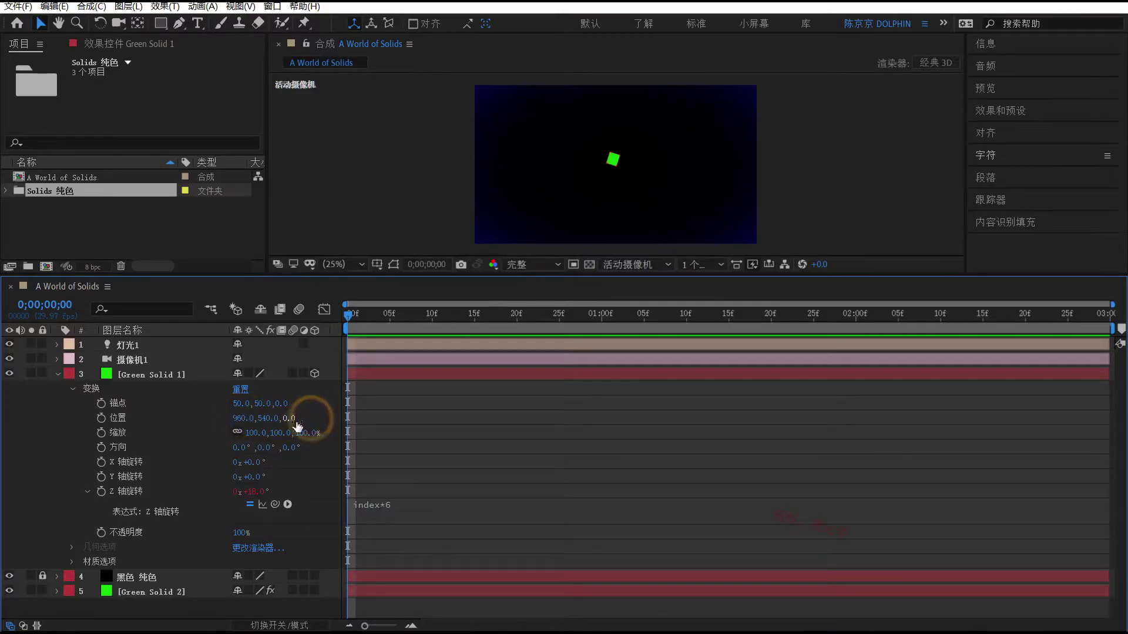
alt+click(102, 417)
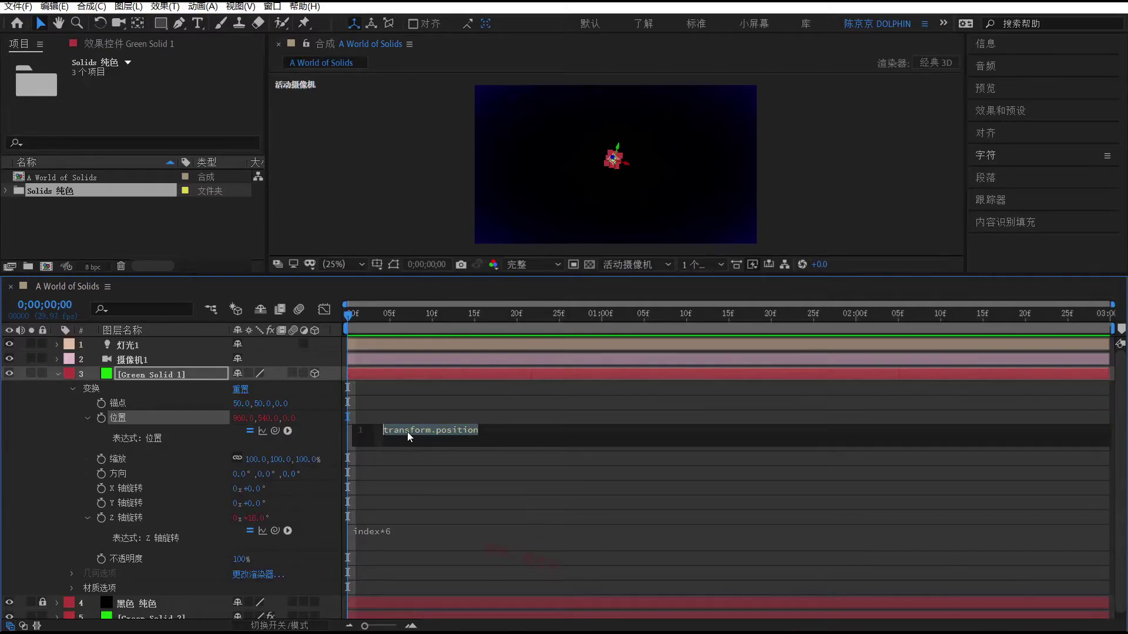
key(BackSpace)
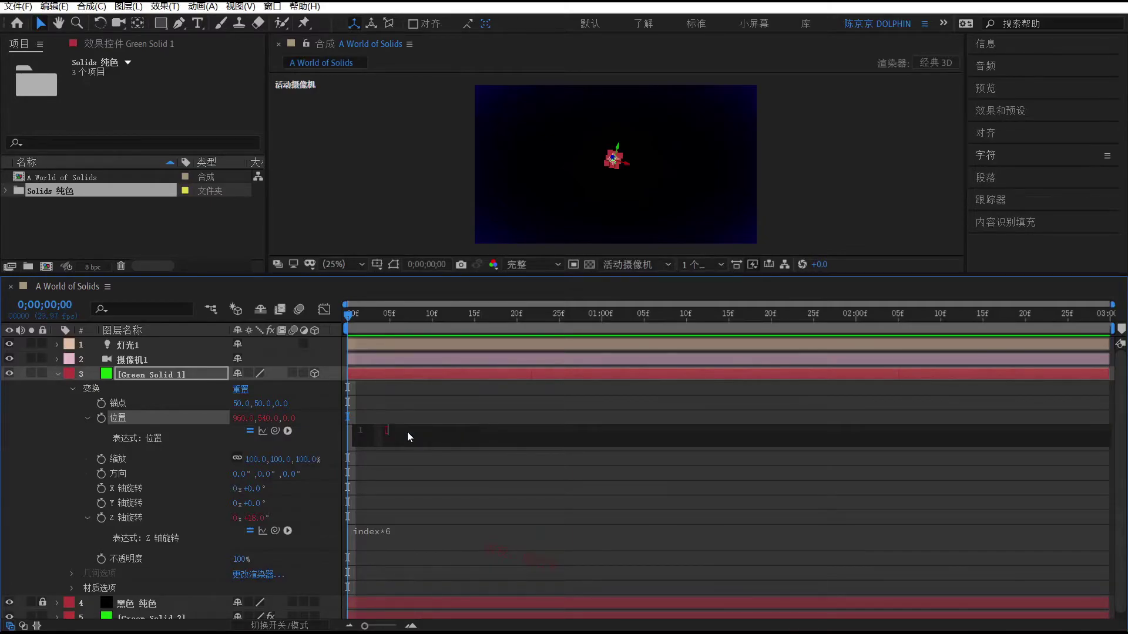
text([pos)
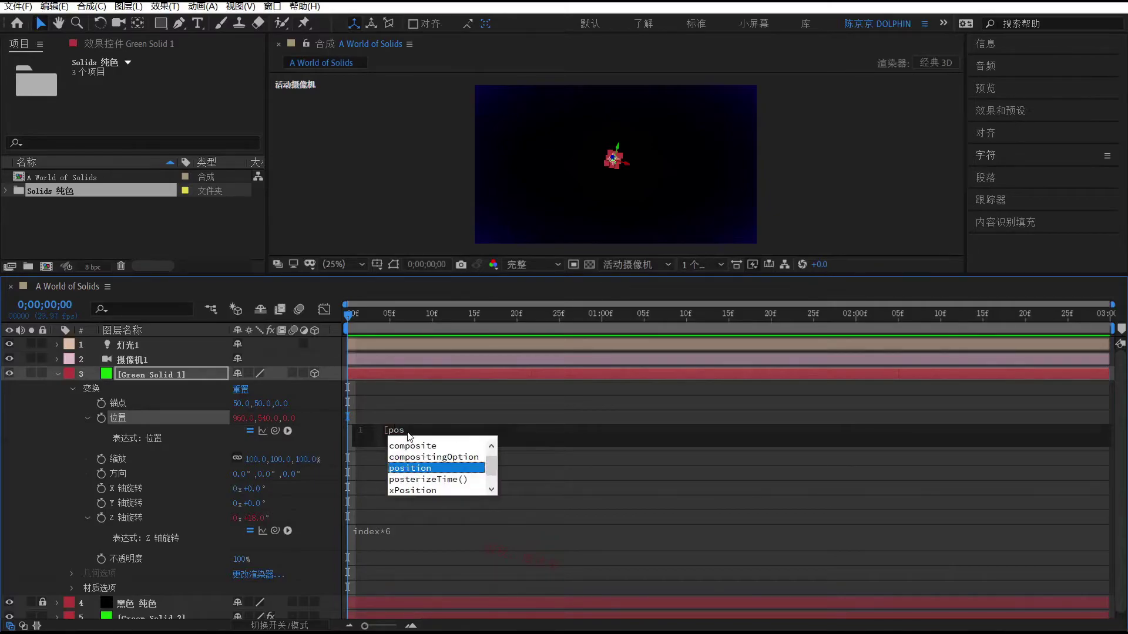
key(Return)
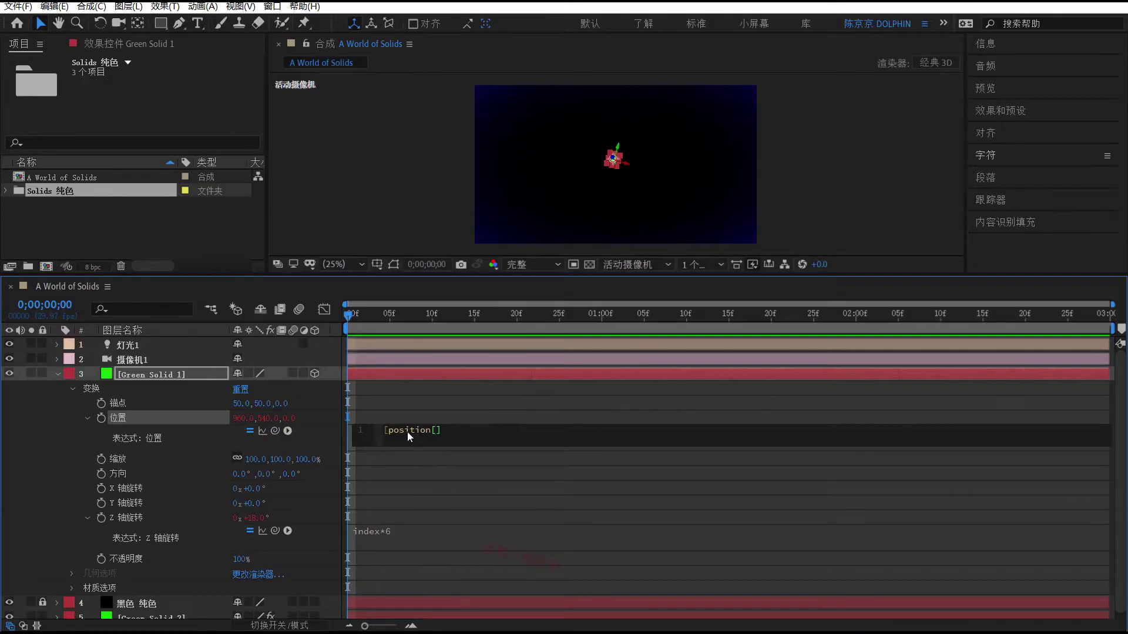
text(])
text(,)
text(pos)
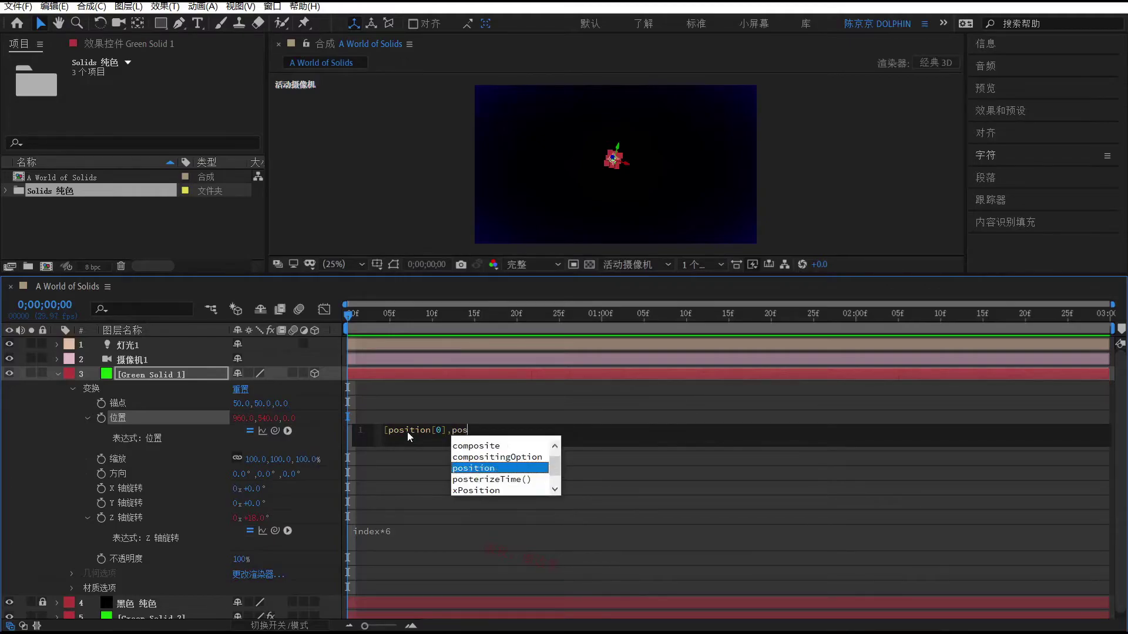
key(Return)
text([)
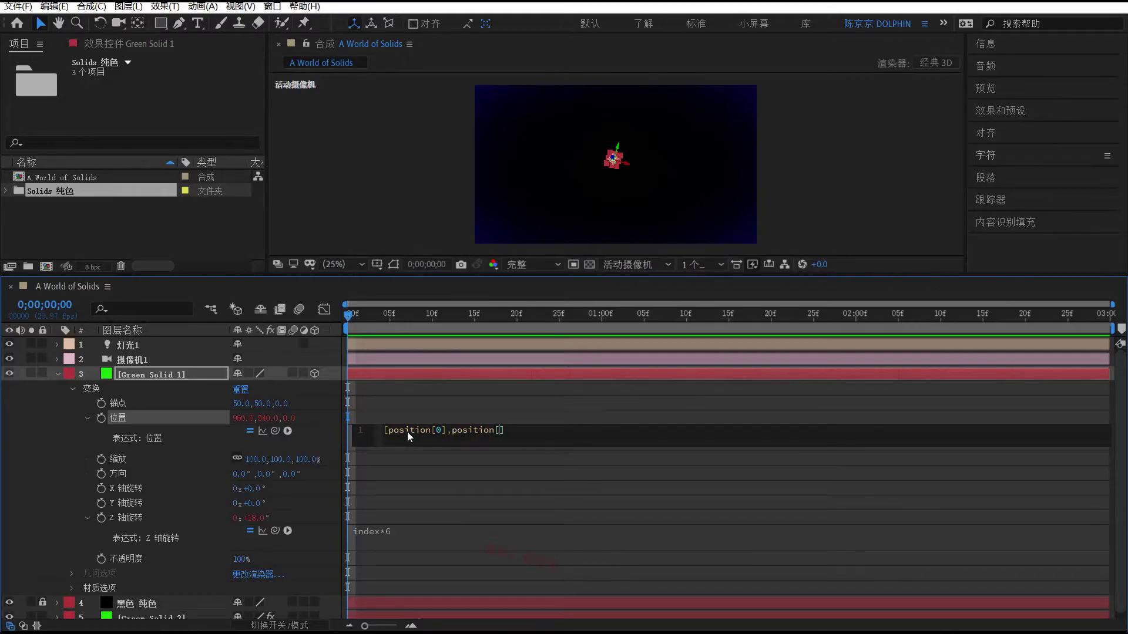
text(1],)
text(ind)
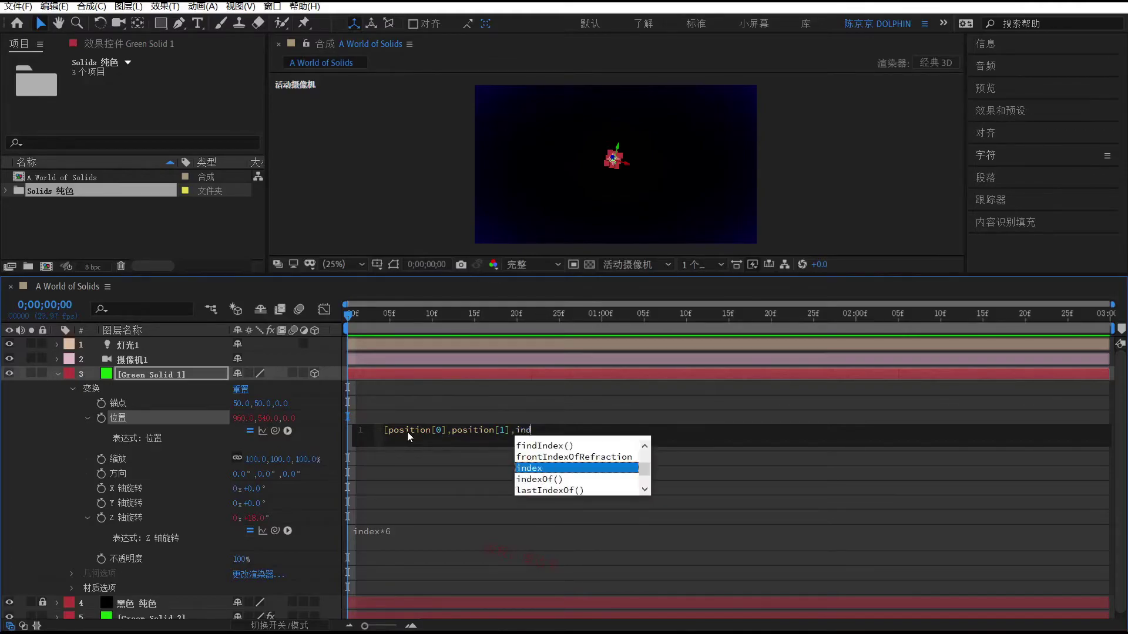
text(ex)
key(Return)
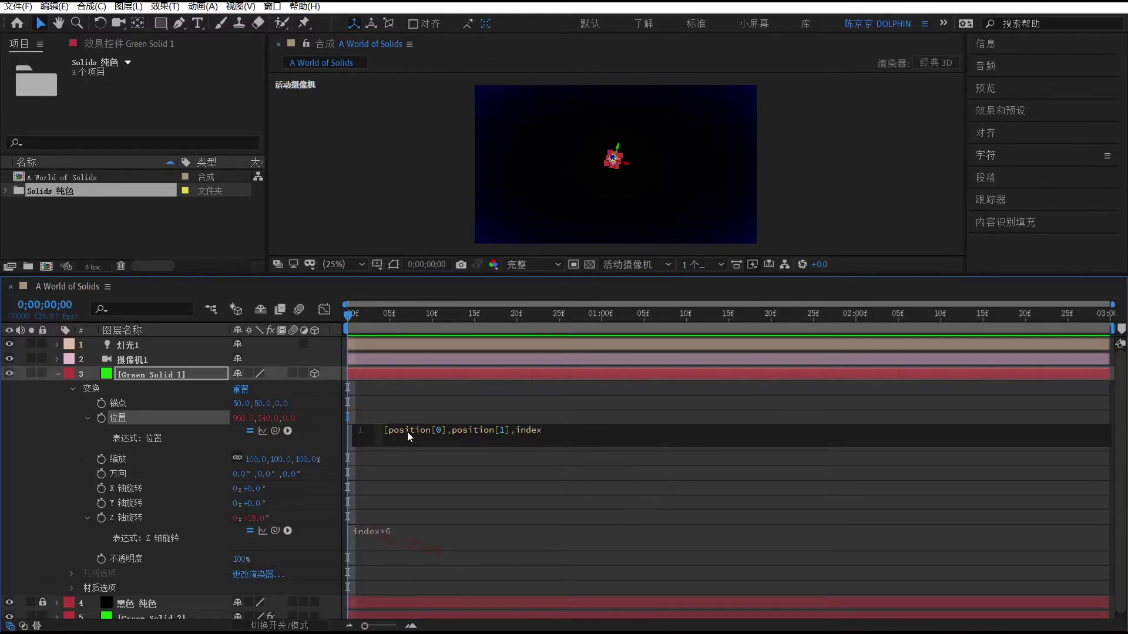
text(5)
text(])
Commit the Position expression so Green Solid 1 sits at Z depth 15
click(567, 466)
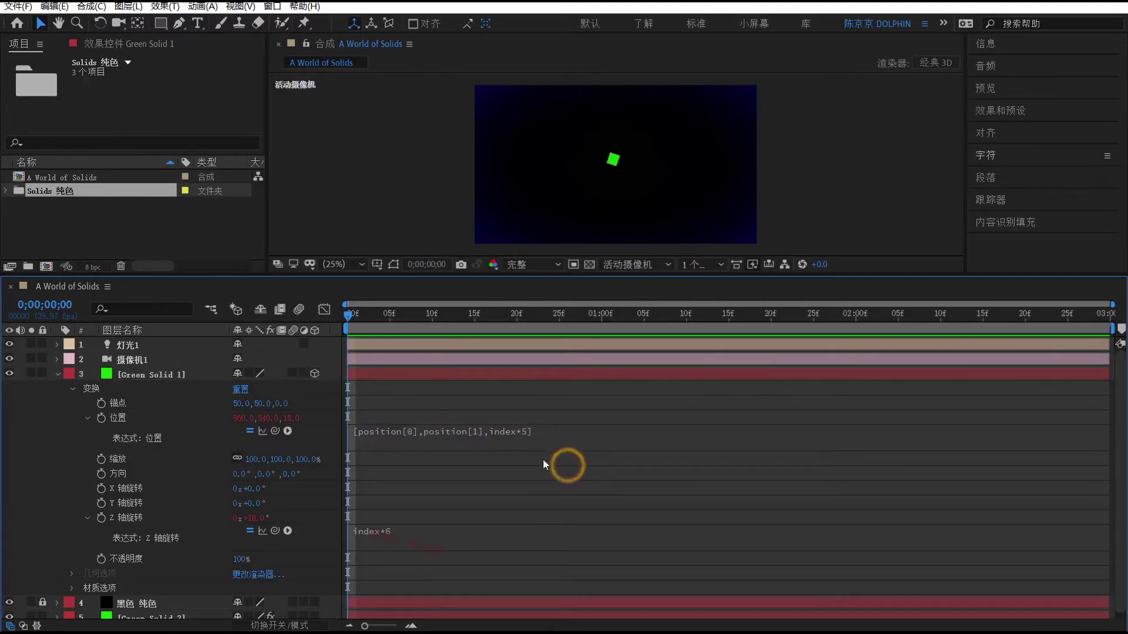
click(461, 276)
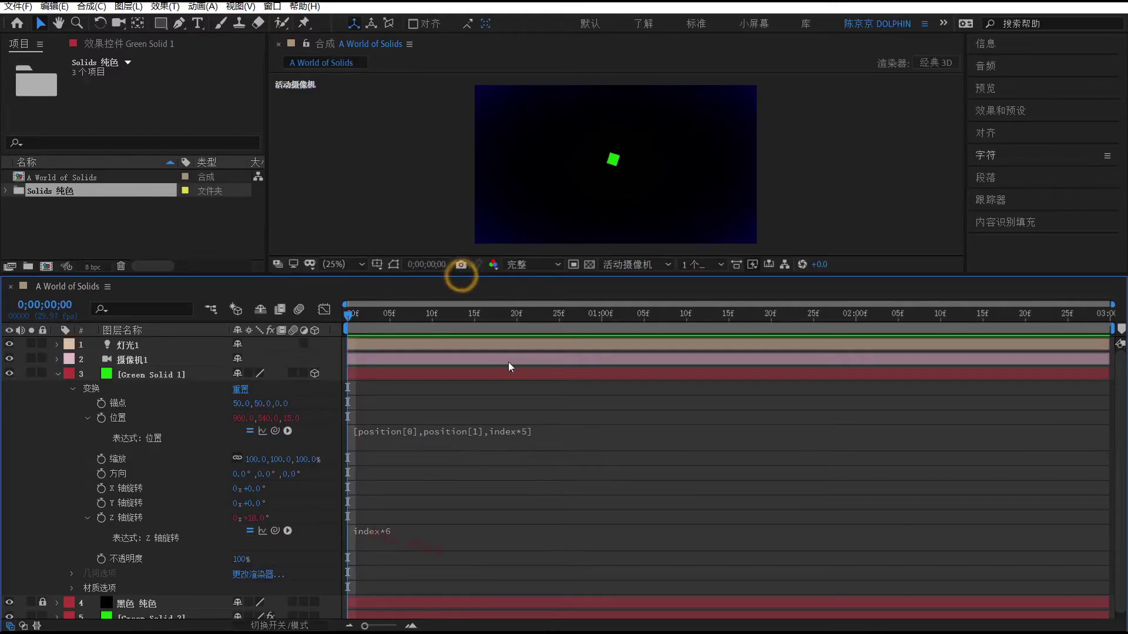
click(105, 378)
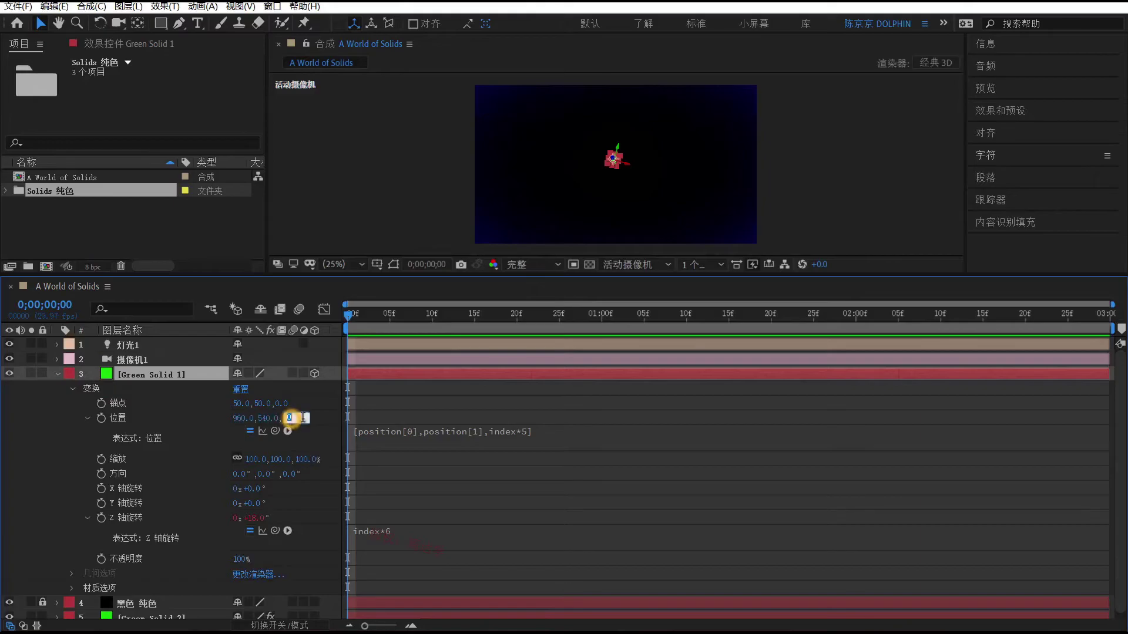
click(507, 411)
Enlarge the Composition viewer and collapse Green Solid 1's Transform properties
drag(507, 276, 509, 438)
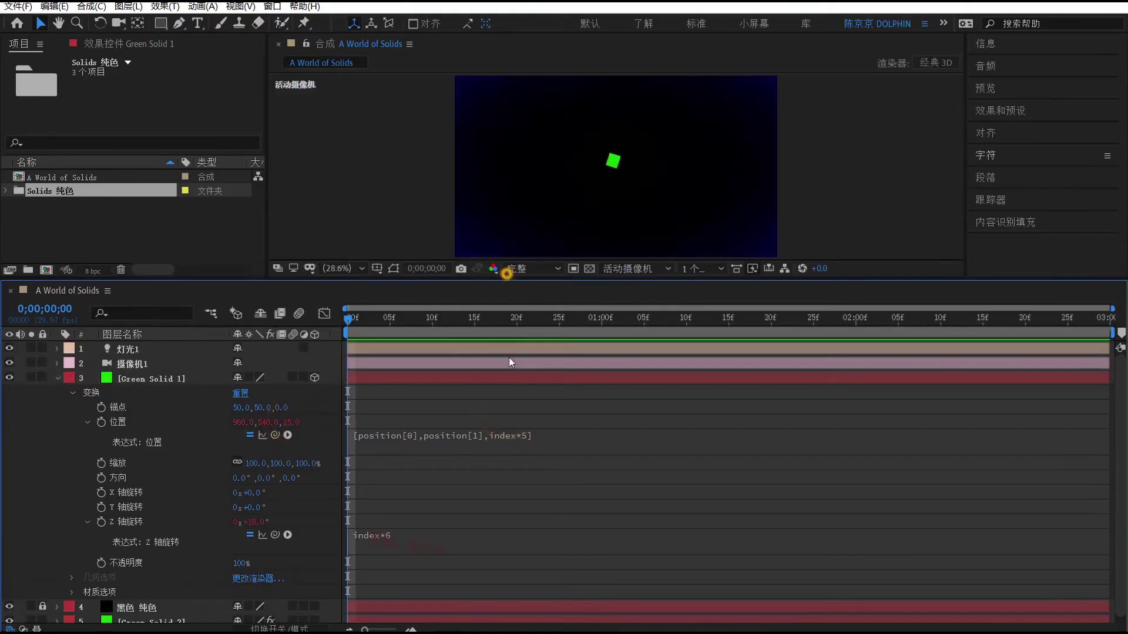
click(58, 536)
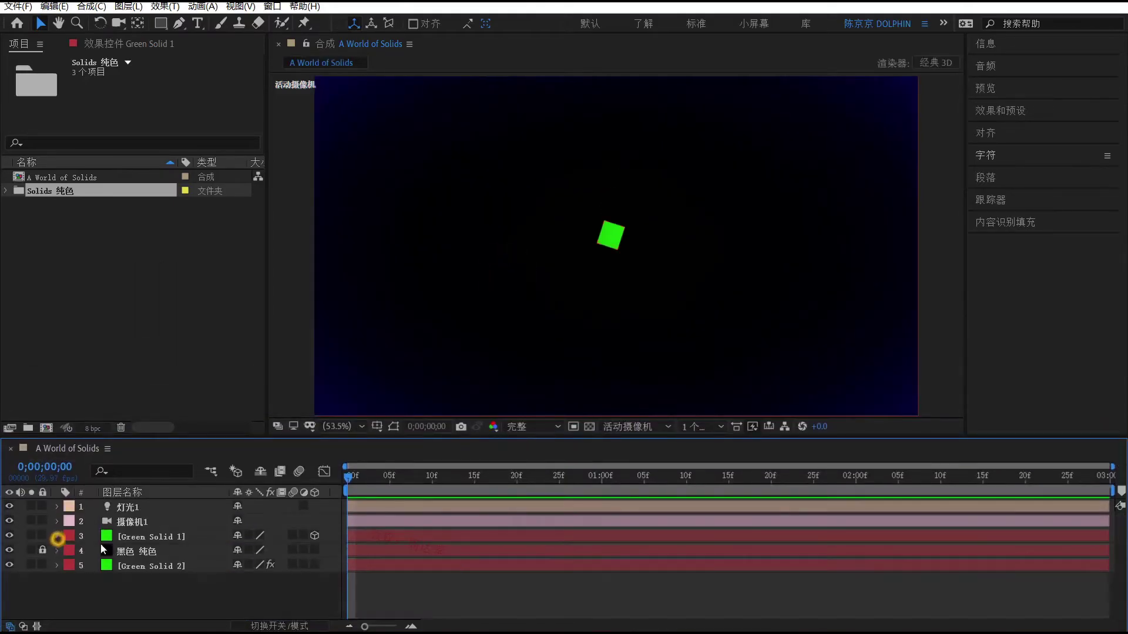
click(129, 536)
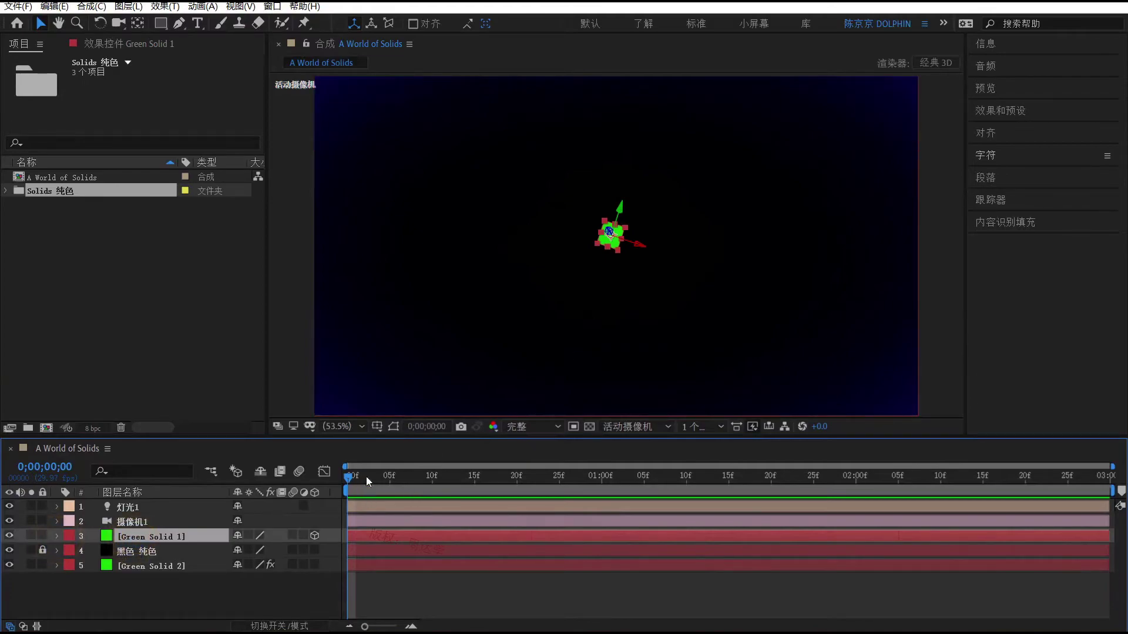
mouse_move(141, 536)
mouse_down()
mouse_move(145, 590)
mouse_move(132, 530)
mouse_up()
click(215, 594)
Duplicate Green Solid 1 with Ctrl+D so copies fill layers 3–8 in a fanned stack
click(160, 536)
click(54, 6)
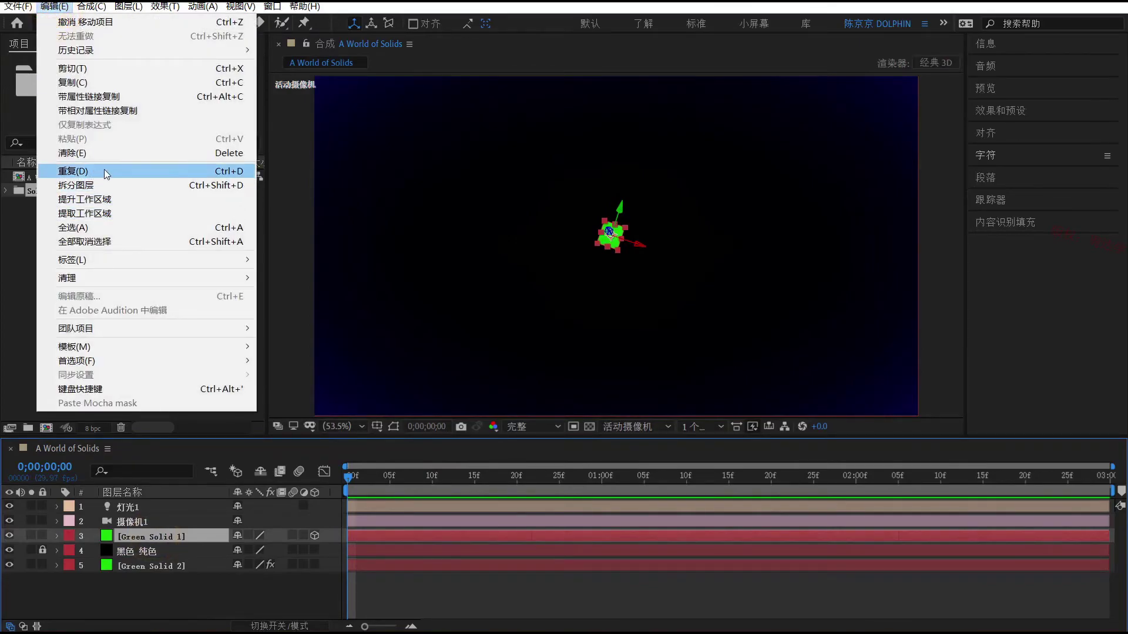
key(Escape)
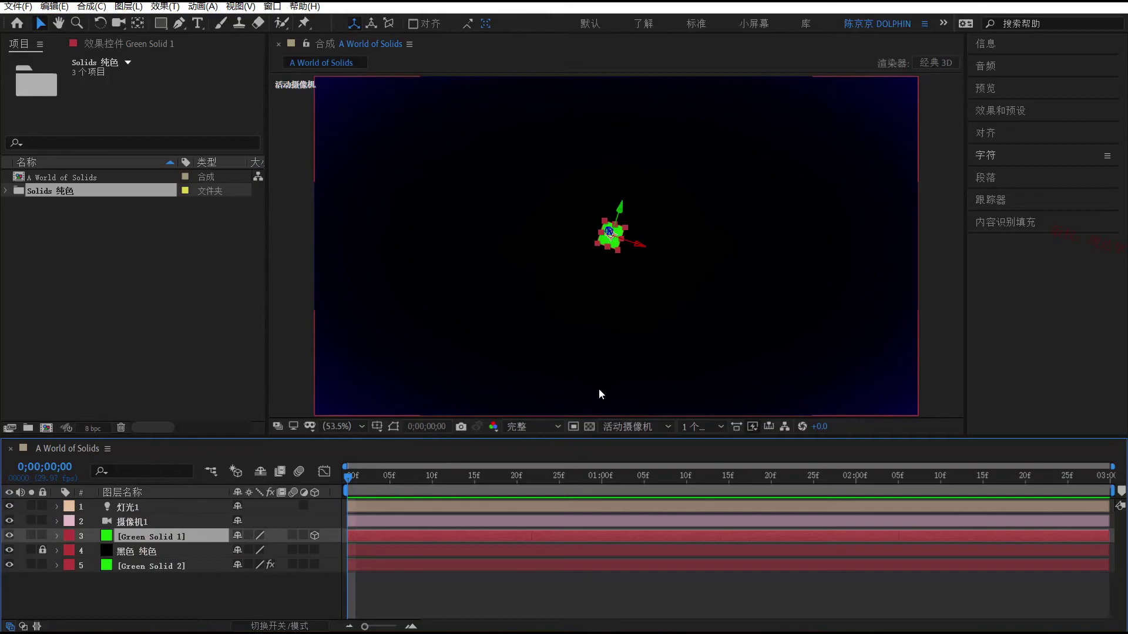
key(ctrl+d)
key(ctrl+d)
key(ctrl+d)
key(ctrl+d)
key(ctrl+d)
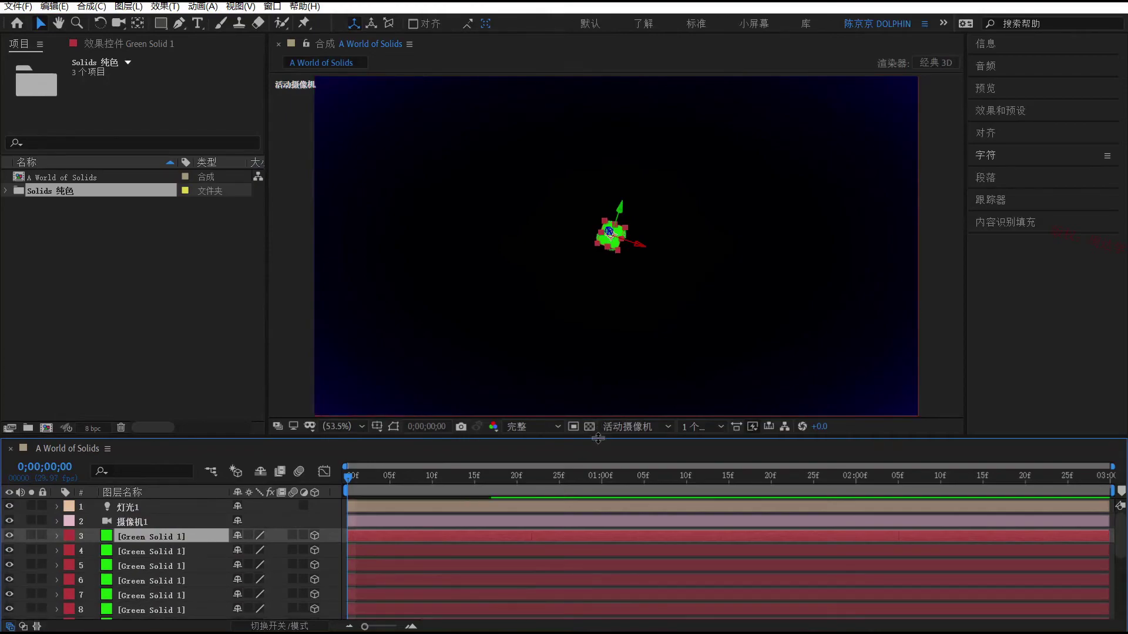
Zoom the viewer to 200%, pick the Rotation tool and select Green Solid 2
click(337, 426)
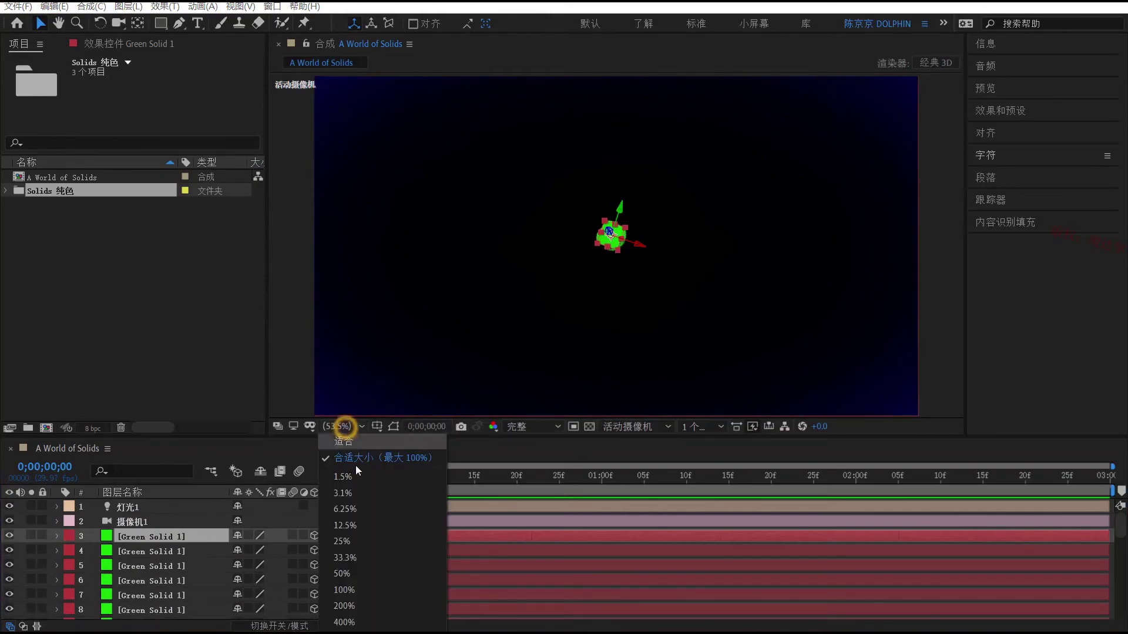
click(345, 606)
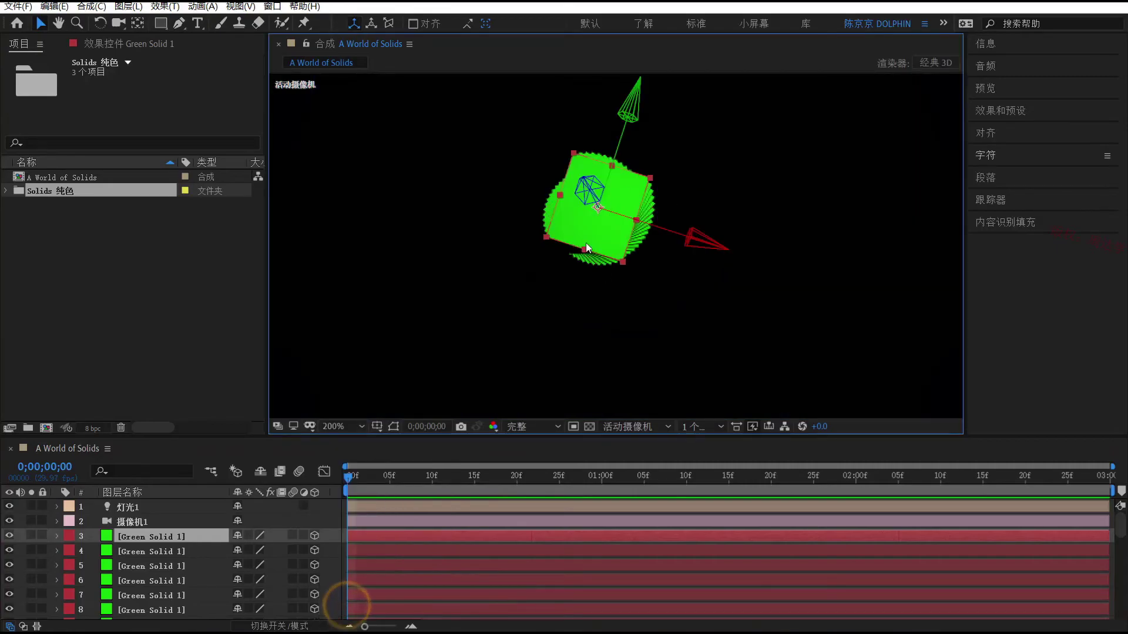
click(128, 521)
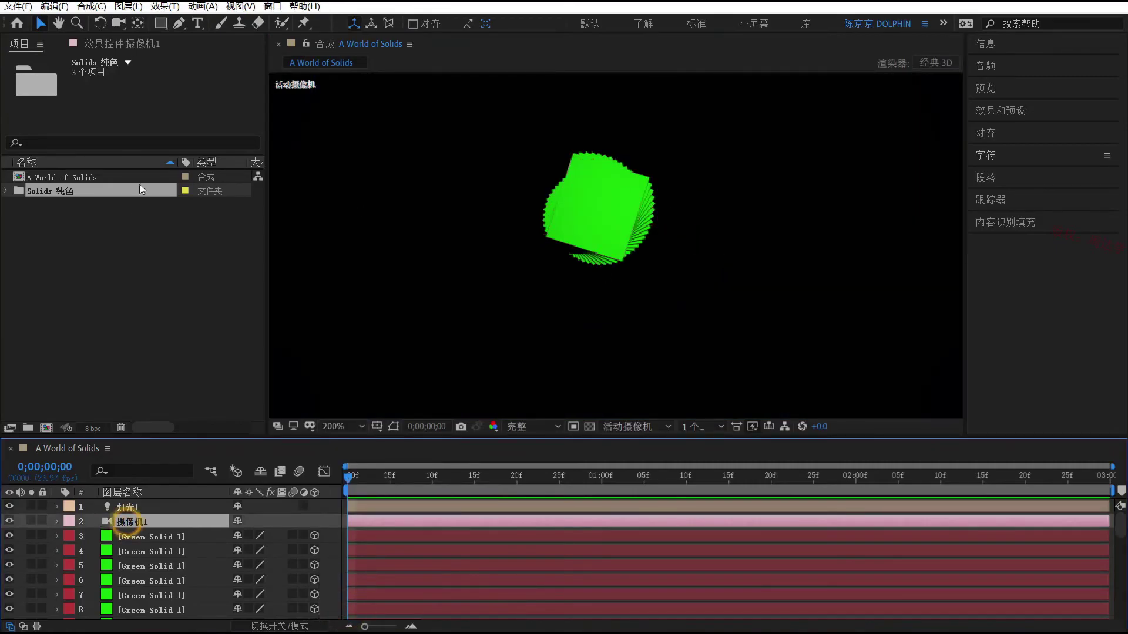
click(101, 23)
click(672, 235)
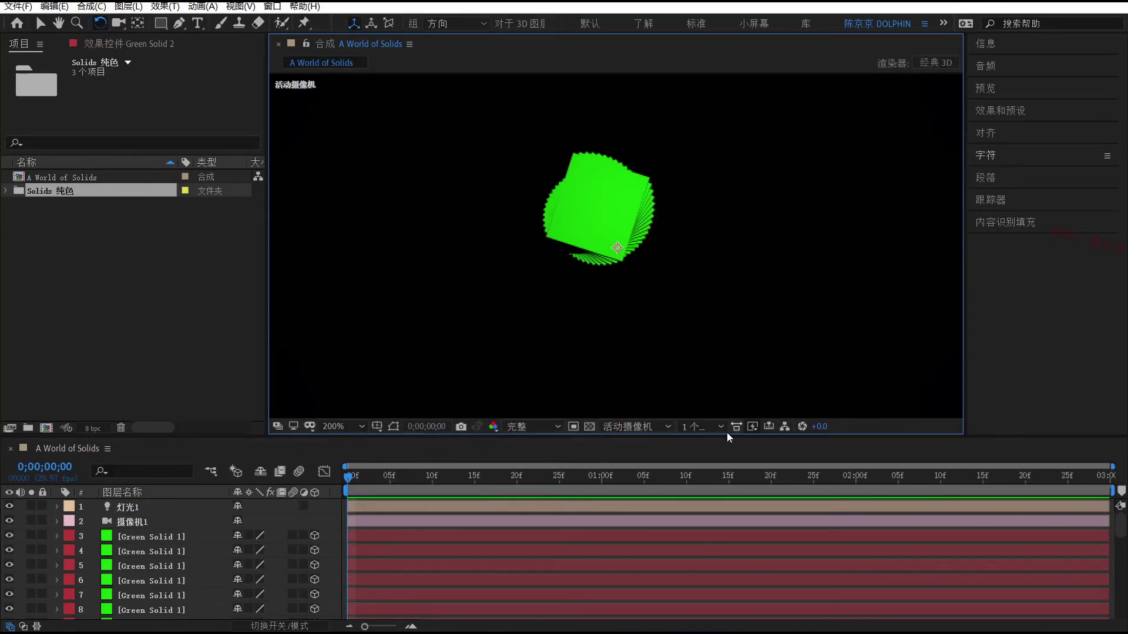
click(644, 427)
Orbit the view through 摄像机1 with the Camera tool, then return to Active Camera
click(632, 463)
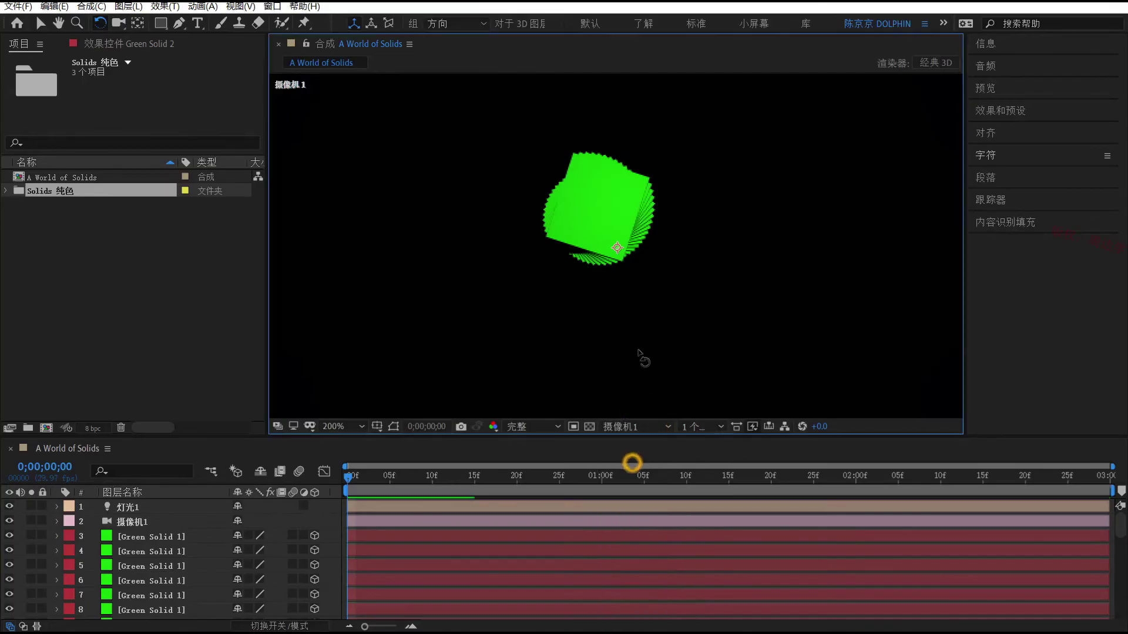
key(c)
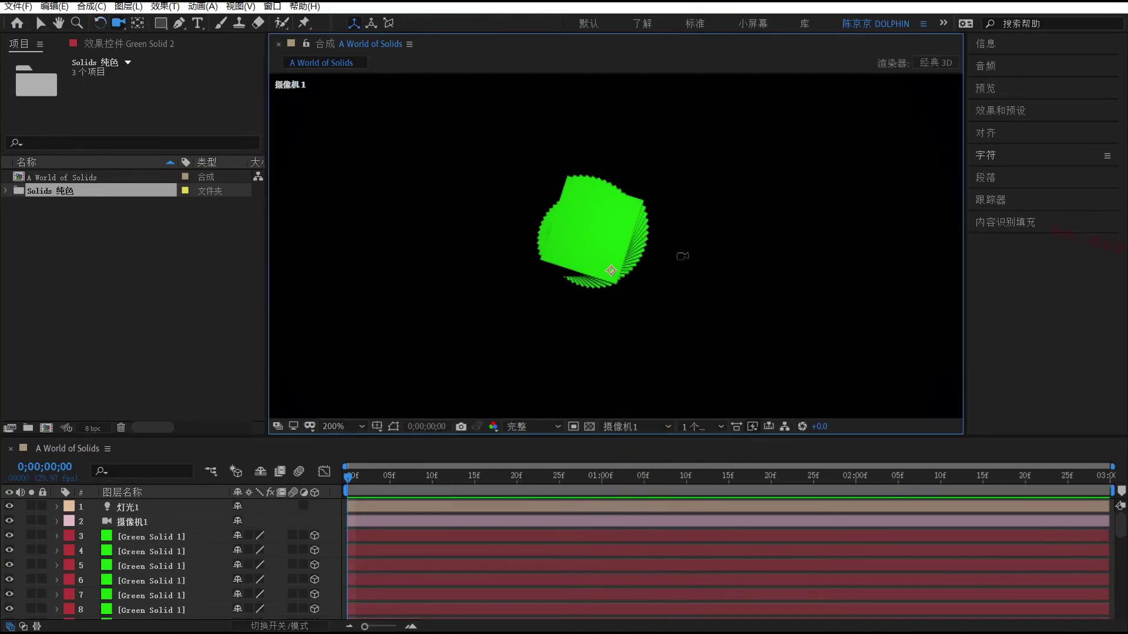
mouse_move(675, 257)
mouse_down()
mouse_move(697, 253)
mouse_move(663, 262)
mouse_up()
click(638, 427)
click(639, 440)
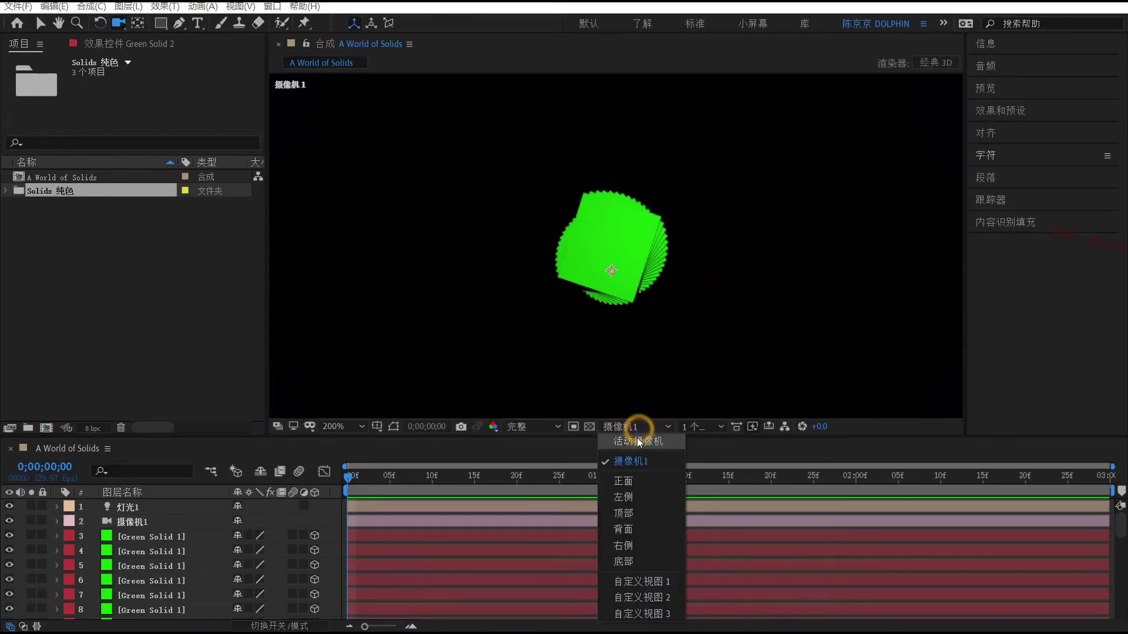
Orbit the active camera until the green solids curl into a spiral arc, then select layer 30
mouse_move(680, 279)
mouse_down()
mouse_move(574, 321)
mouse_move(583, 351)
mouse_up()
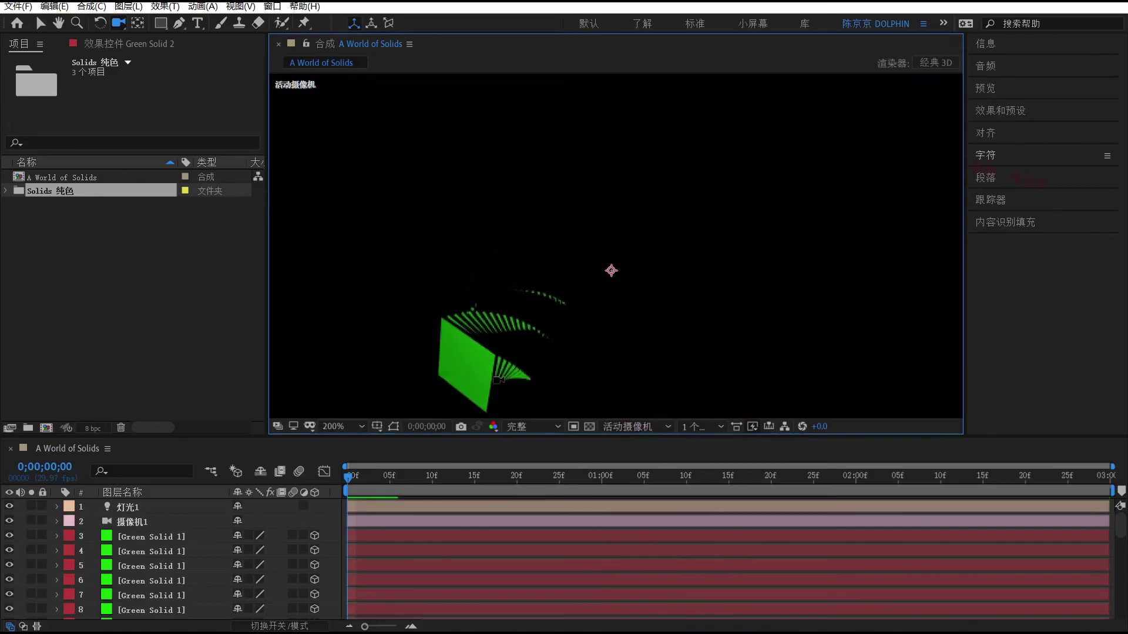
scroll(533, 315, up, 2)
mouse_move(533, 315)
mouse_down()
mouse_move(573, 297)
mouse_move(591, 268)
mouse_up()
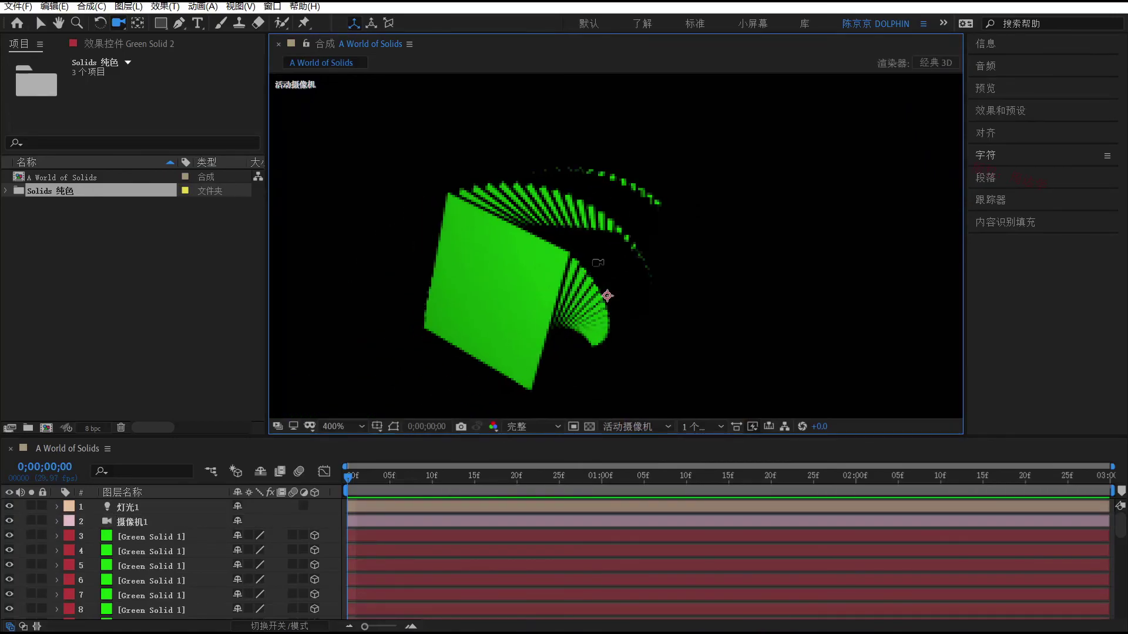
mouse_move(589, 348)
mouse_down()
mouse_move(772, 362)
mouse_move(242, 536)
mouse_up()
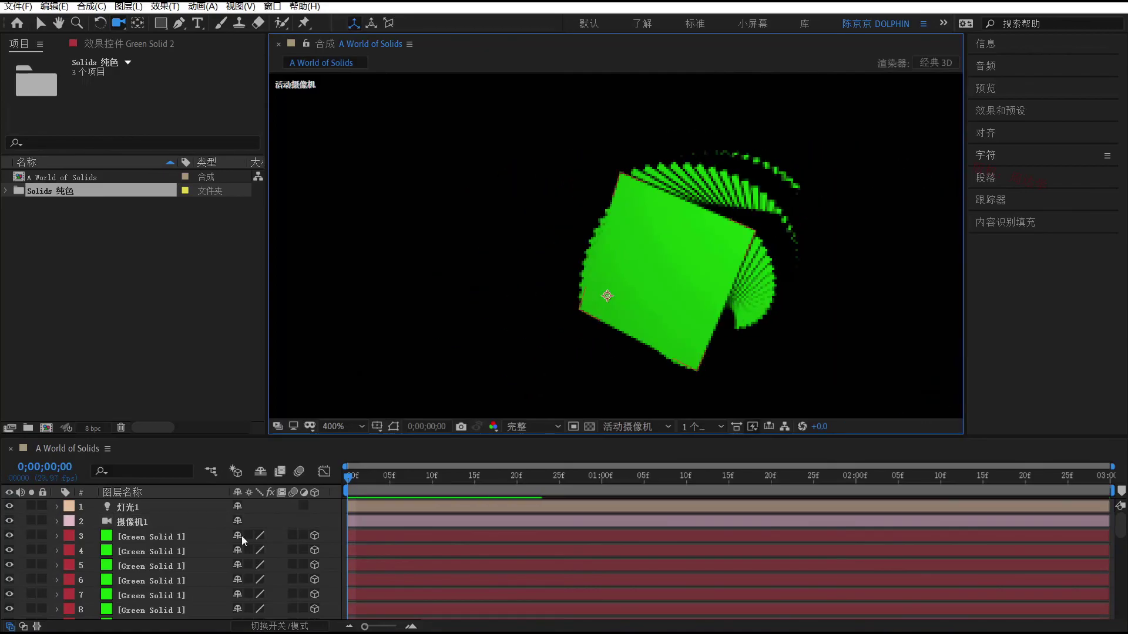
scroll(157, 579, down, 4)
scroll(161, 575, down, 5)
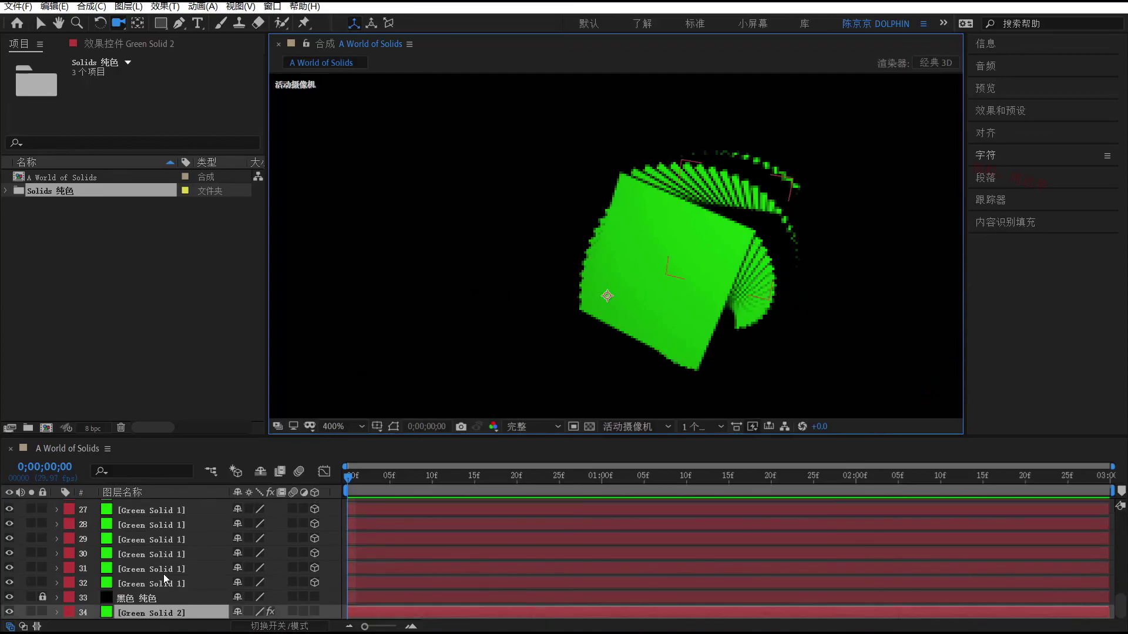
click(158, 551)
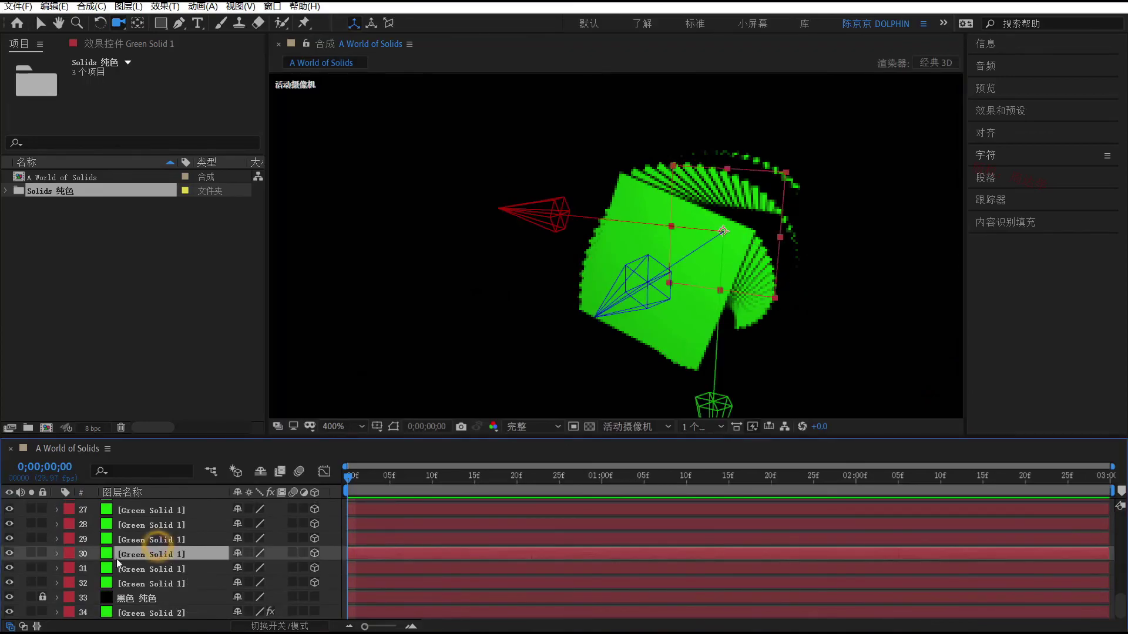